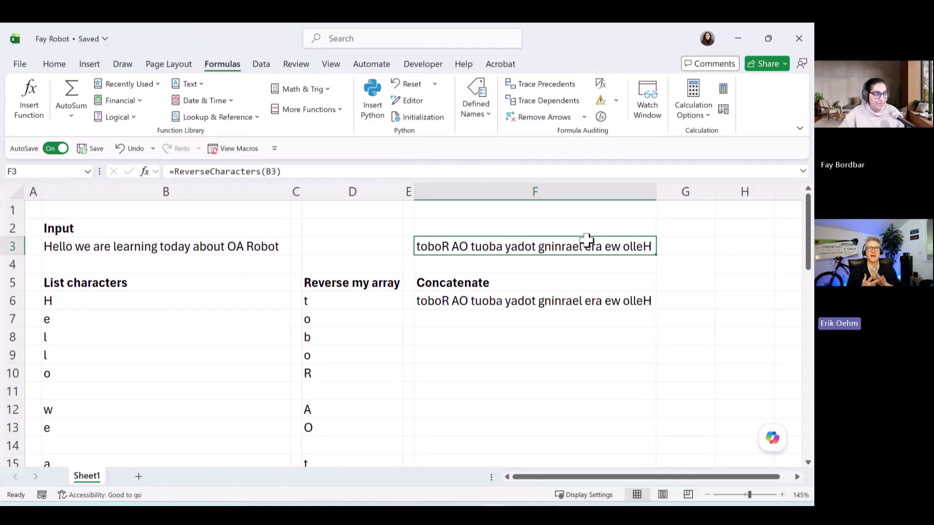
# Find the Reverse Characters command among the OA Robot commands and bring up its help documentation
pyautogui.hotkey('ctrl', 'shift', 'o')
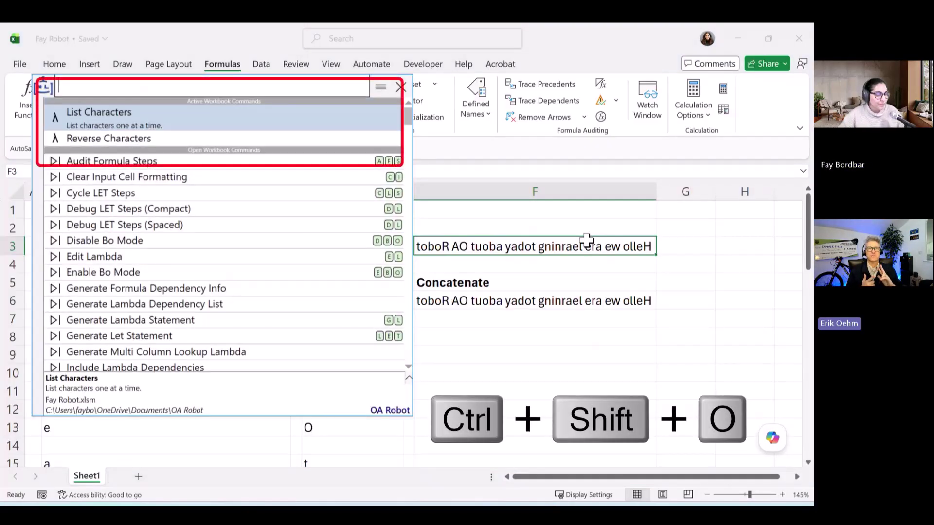
pyautogui.press('Down')
pyautogui.press('Up')
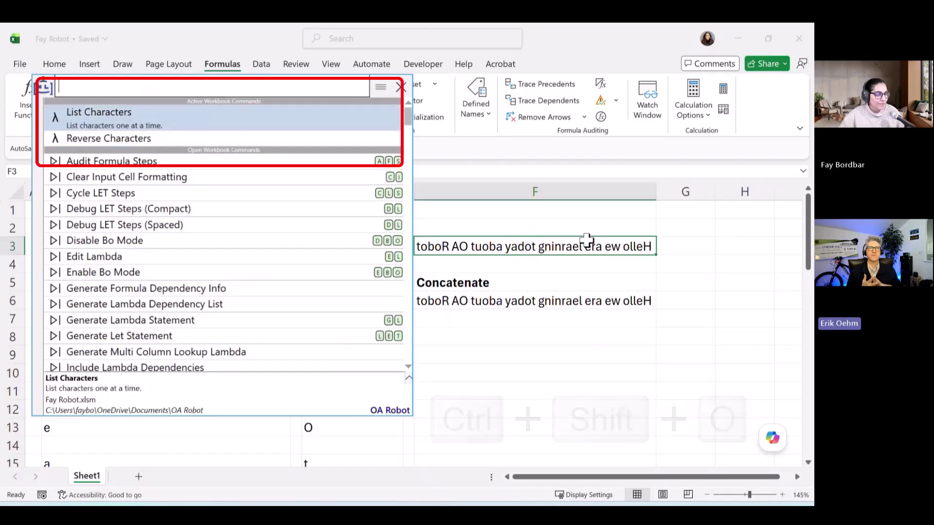
pyautogui.press('Down')
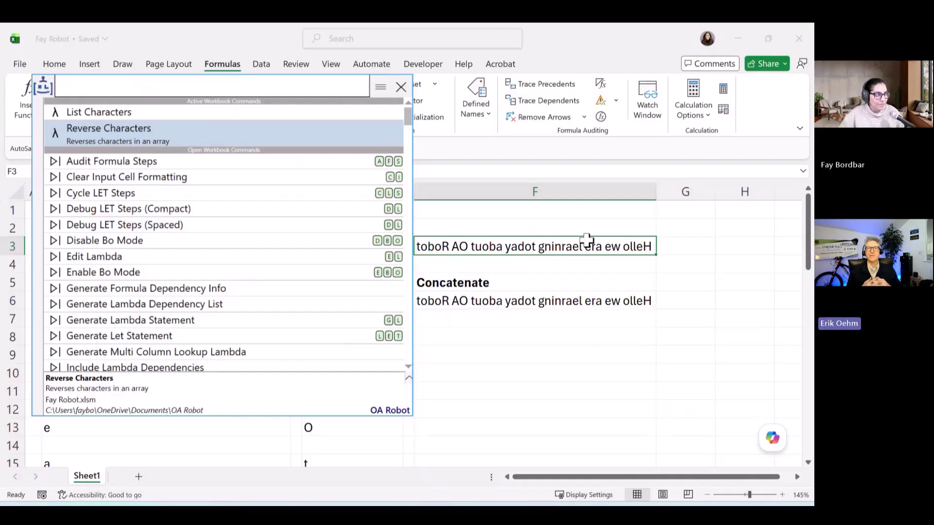
pyautogui.press('F1')
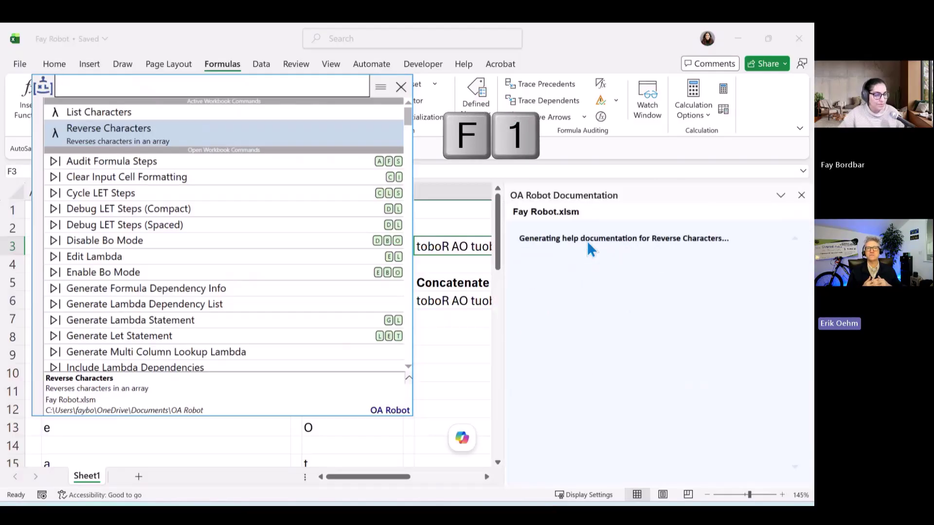
# Widen the documentation pane and review the available Robot commands, Robot texts and the List Characters command definition
pyautogui.click(470, 341)
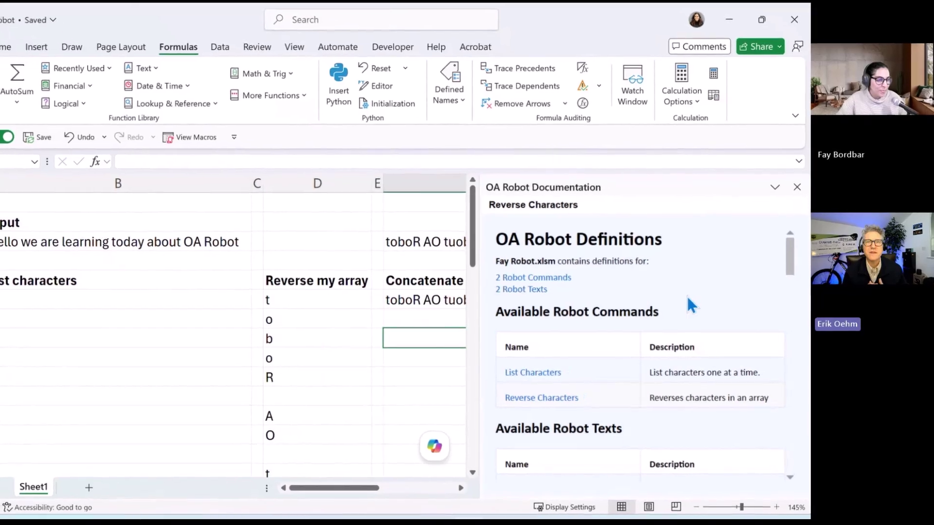
pyautogui.moveTo(446, 347); pyautogui.dragTo(265, 369)
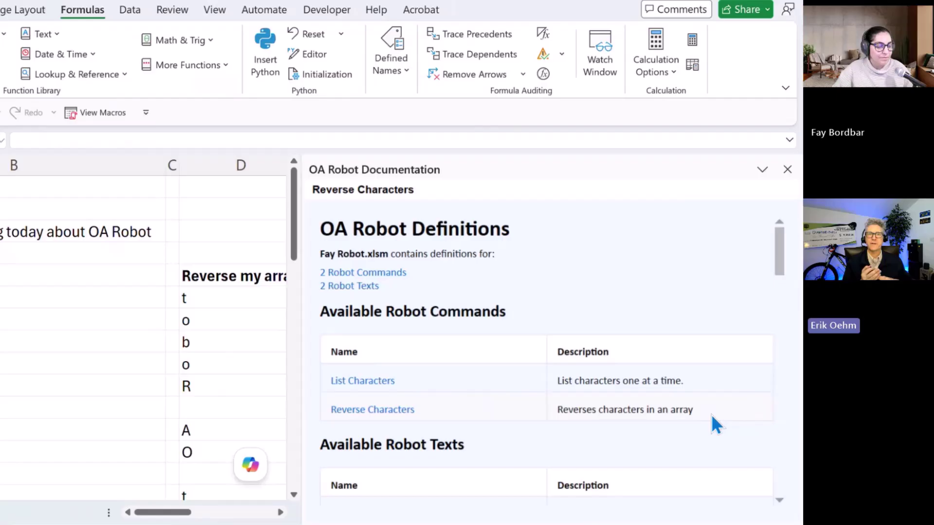
pyautogui.scroll(-3, 711, 413)
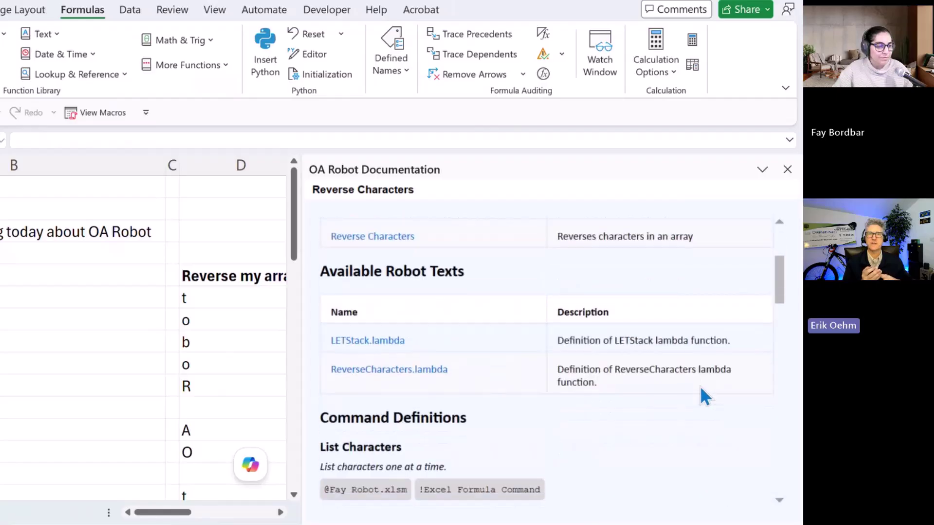
pyautogui.scroll(-1, 701, 388)
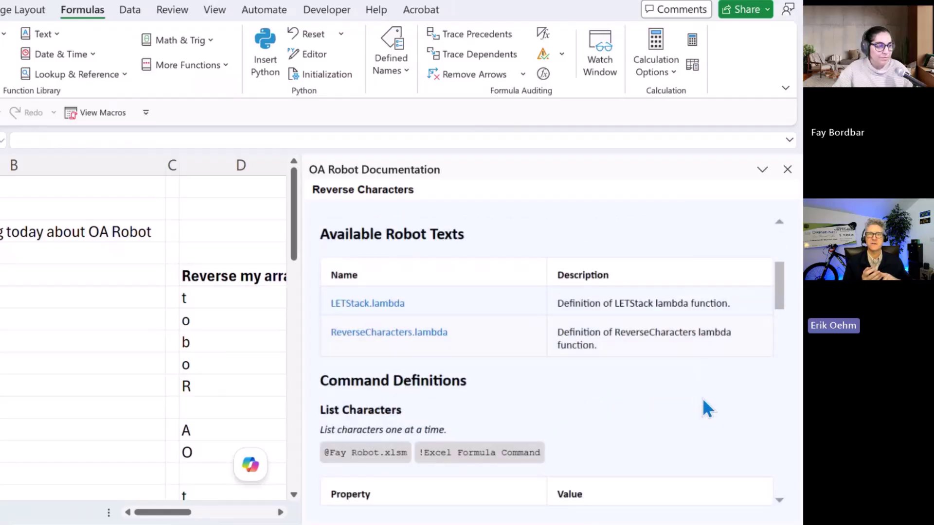
pyautogui.scroll(-3, 702, 397)
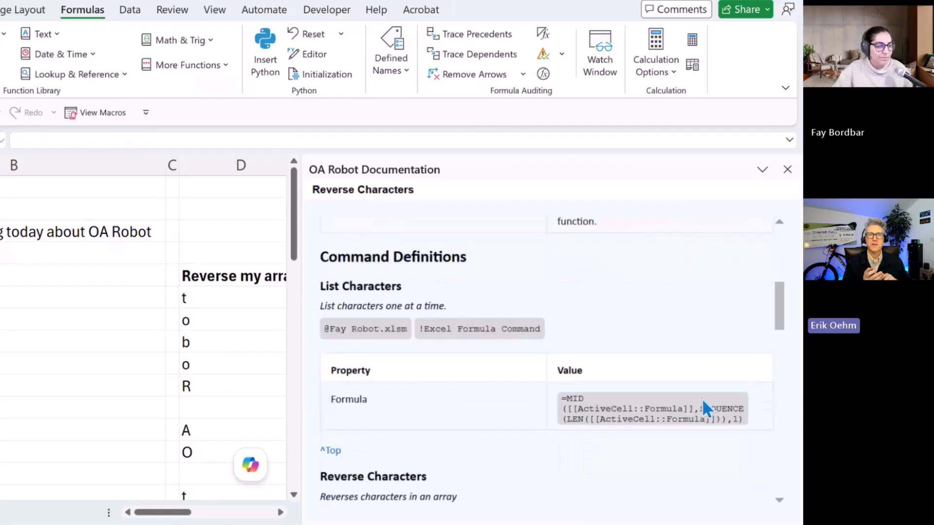
pyautogui.scroll(-1, 710, 473)
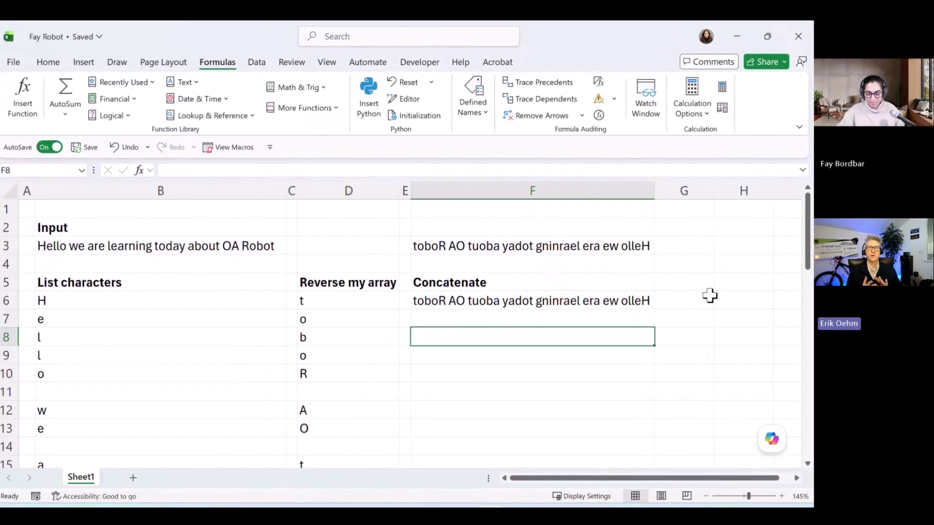
# Open the Reverse Characters command's properties for editing and give it the launch code RC
pyautogui.hotkey('ctrl', 'shift', 'space')
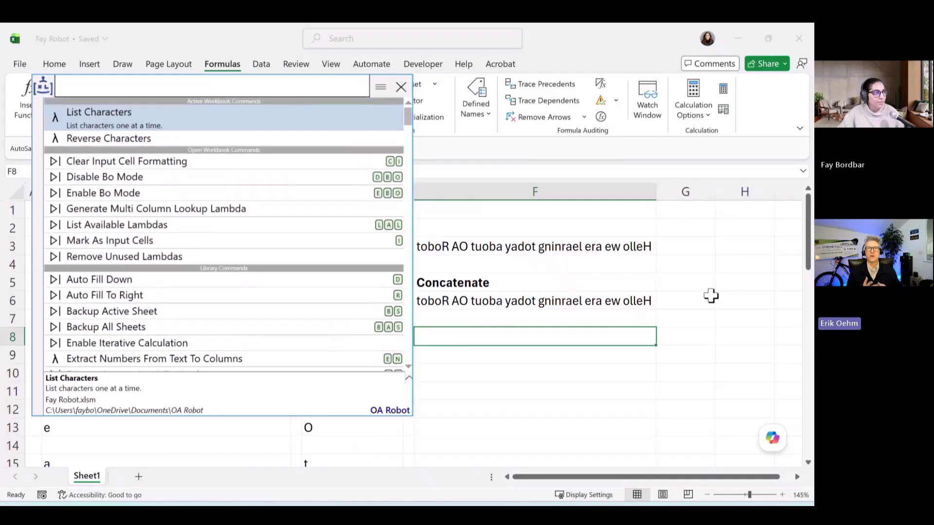
pyautogui.press('Down')
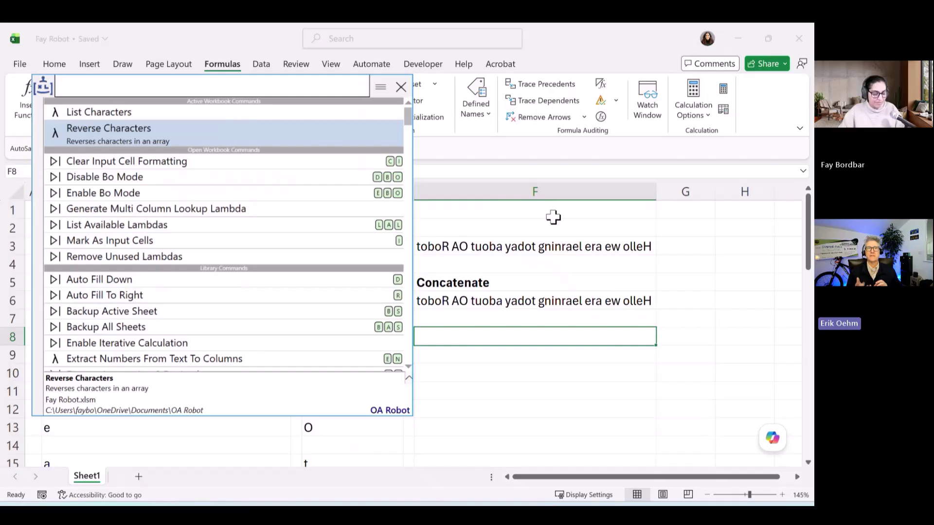
pyautogui.rightClick(225, 143)
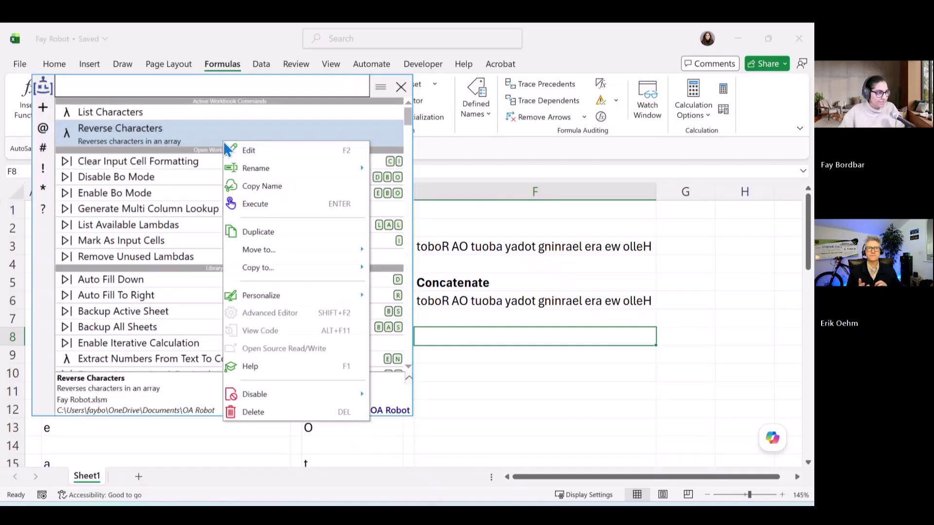
pyautogui.press('F2')
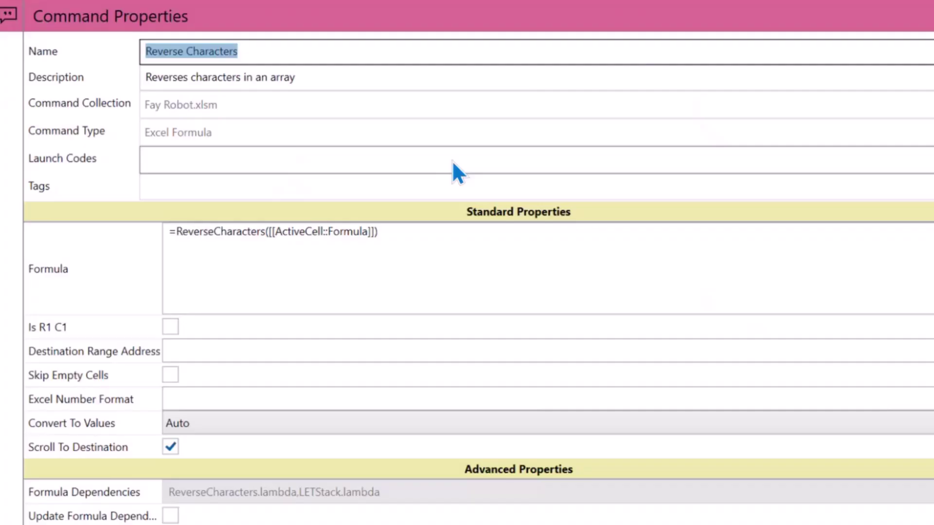
pyautogui.click(357, 83)
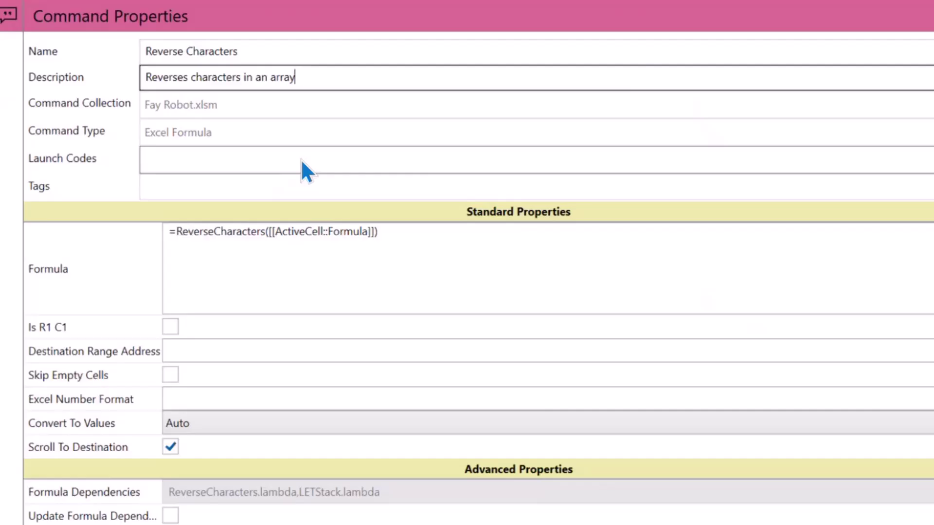
pyautogui.press('Tab')
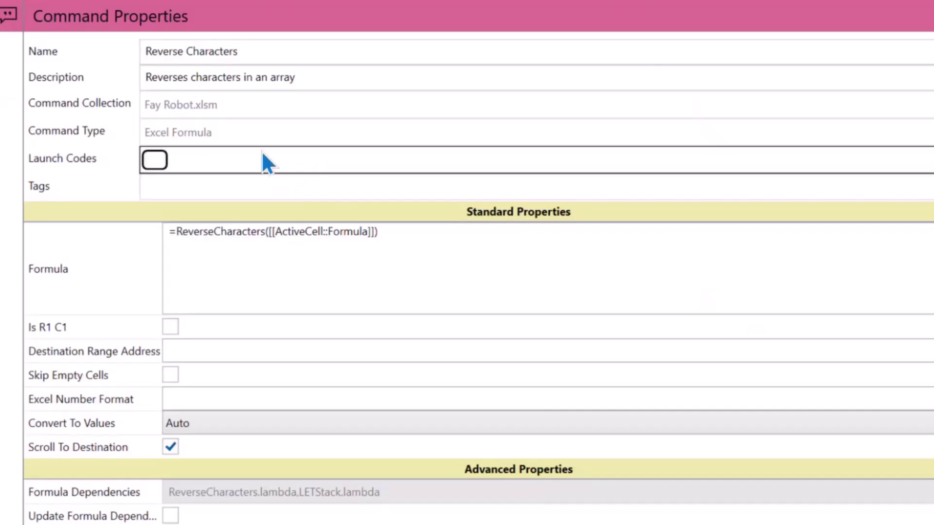
pyautogui.write('RC')
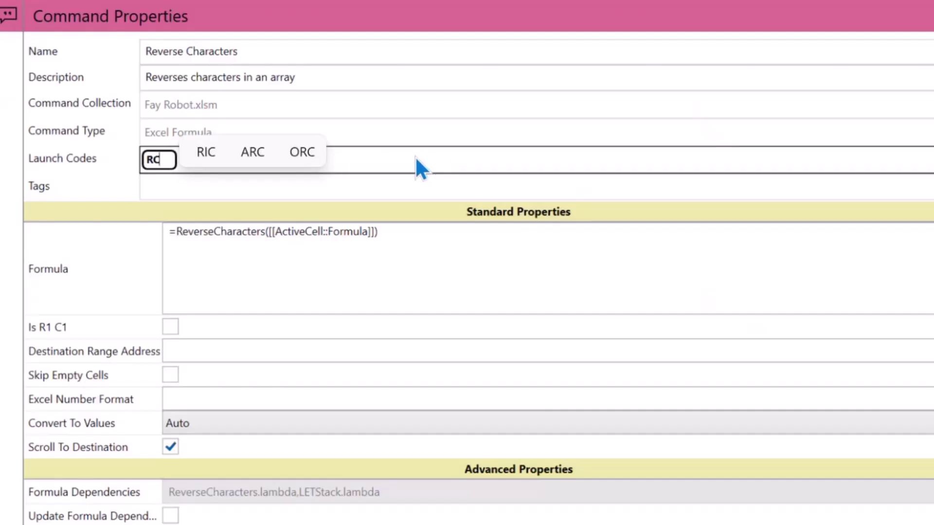
pyautogui.press('Return')
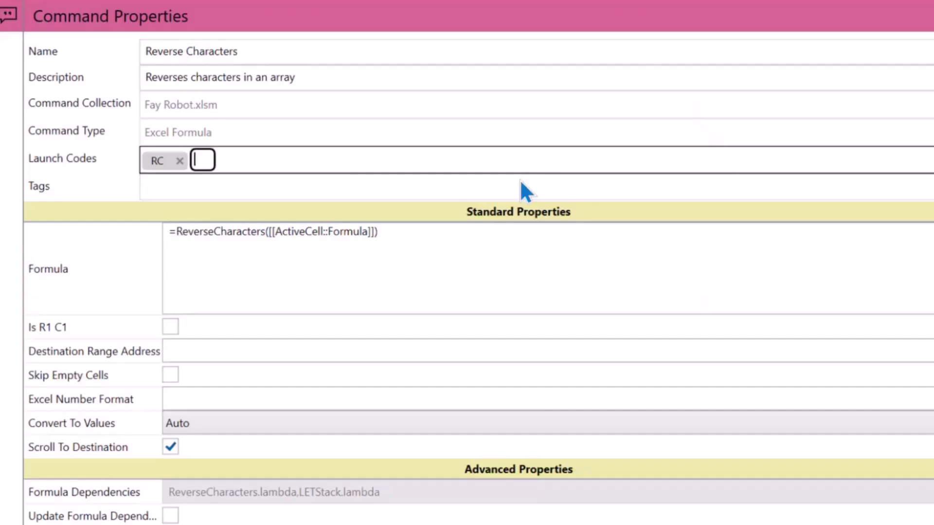
# Add the tag Text to the Reverse Characters command
pyautogui.click(513, 191)
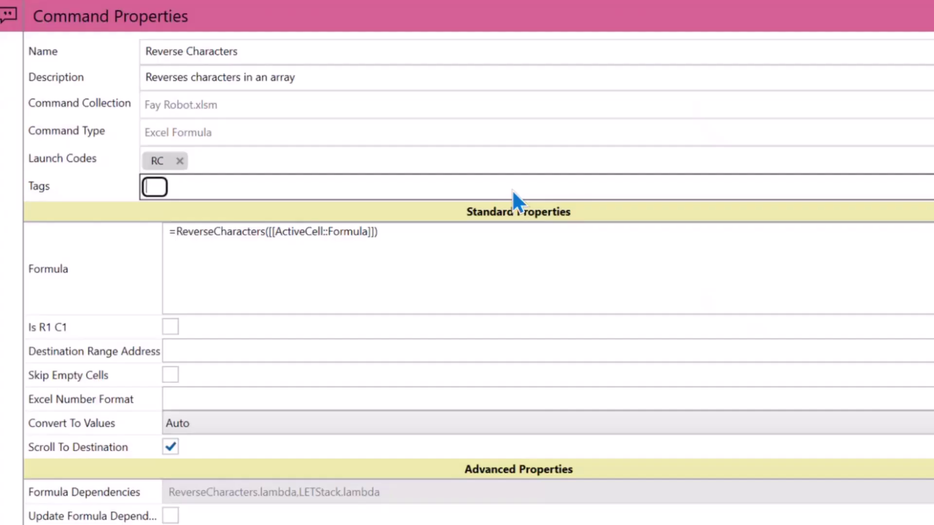
pyautogui.write('T')
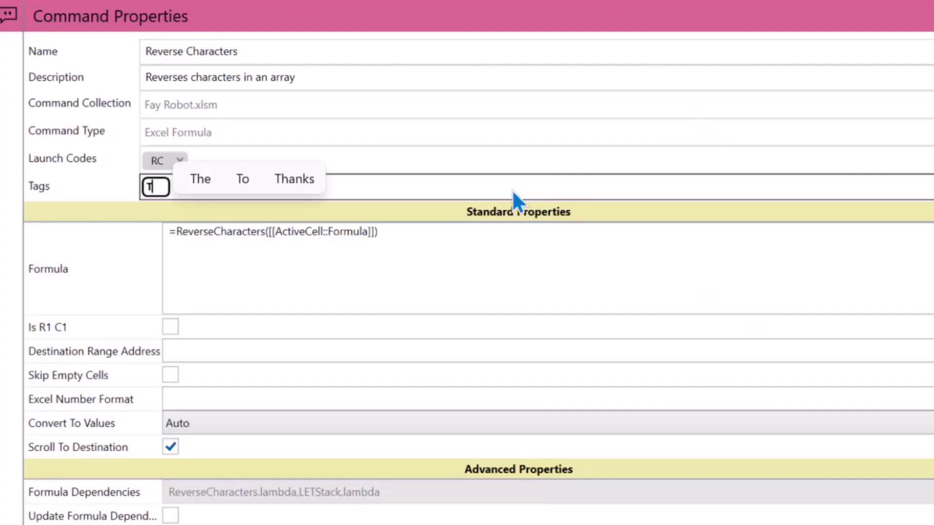
pyautogui.write('ext')
pyautogui.press('Return')
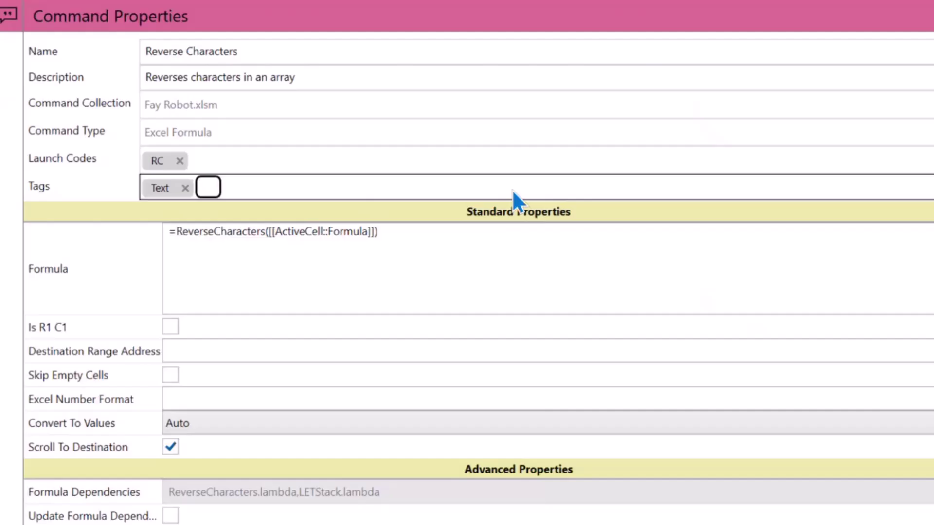
# Record CTRL+SHIFT+R as the keyboard shortcut of the Reverse Characters command under its General Properties
pyautogui.scroll(-5, 490, 253)
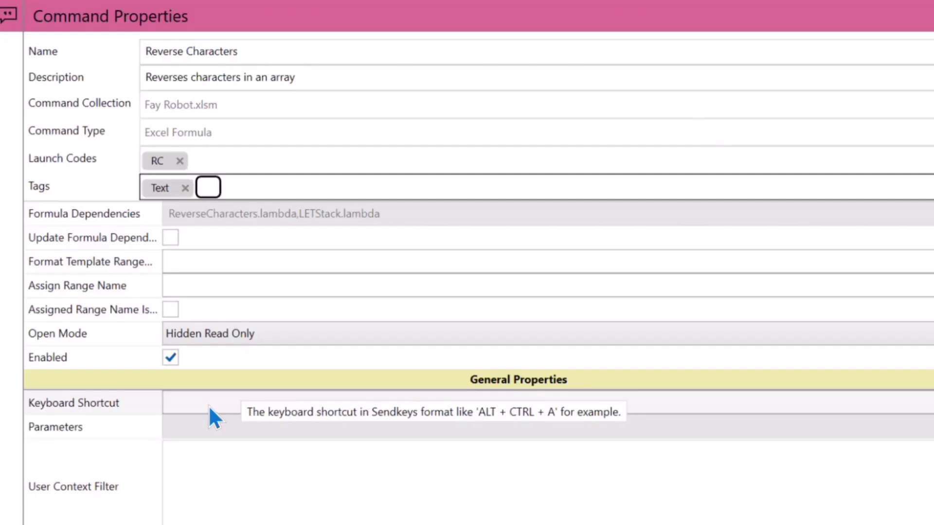
pyautogui.click(208, 405)
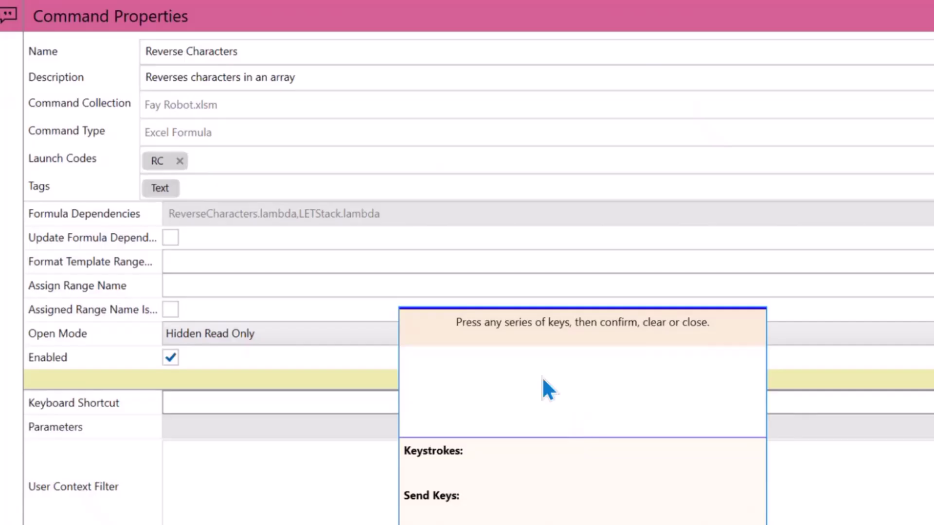
pyautogui.press('ctrl')
pyautogui.press('shift')
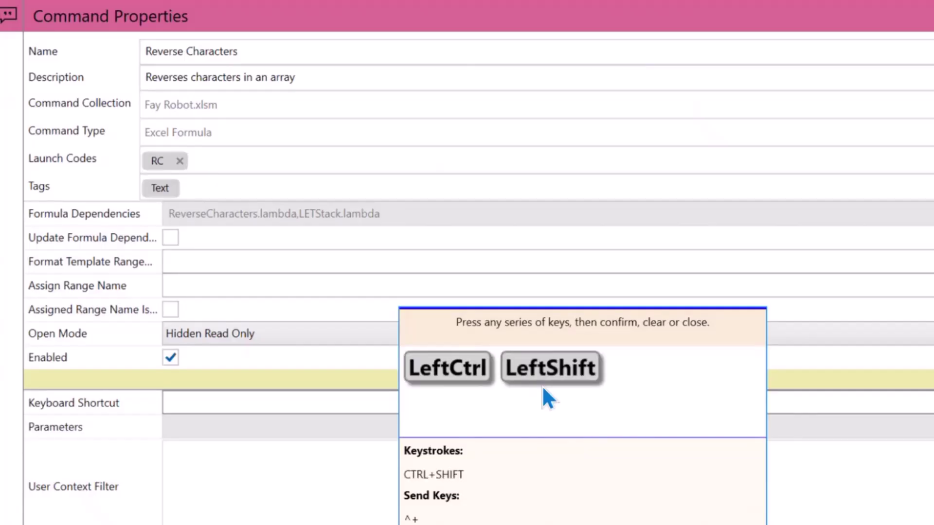
pyautogui.hotkey('ctrl', 'shift', 'r')
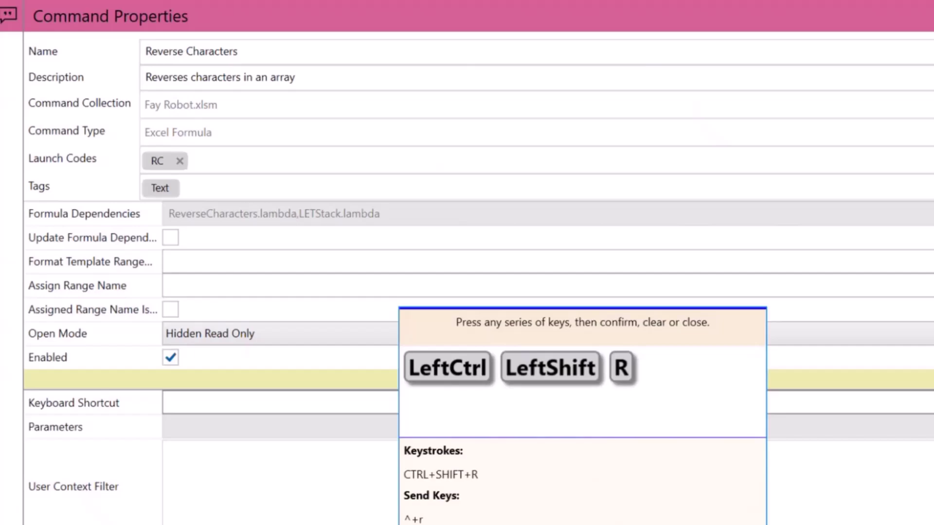
pyautogui.press('Return')
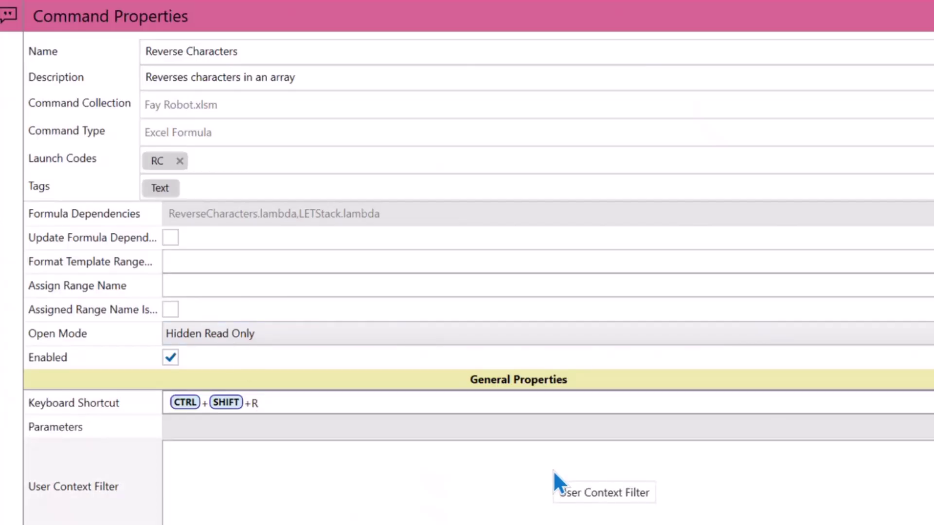
# Add the condition ExcelActiveCellIsNotEmpty to the command's User Context Filter
pyautogui.scroll(-1, 554, 471)
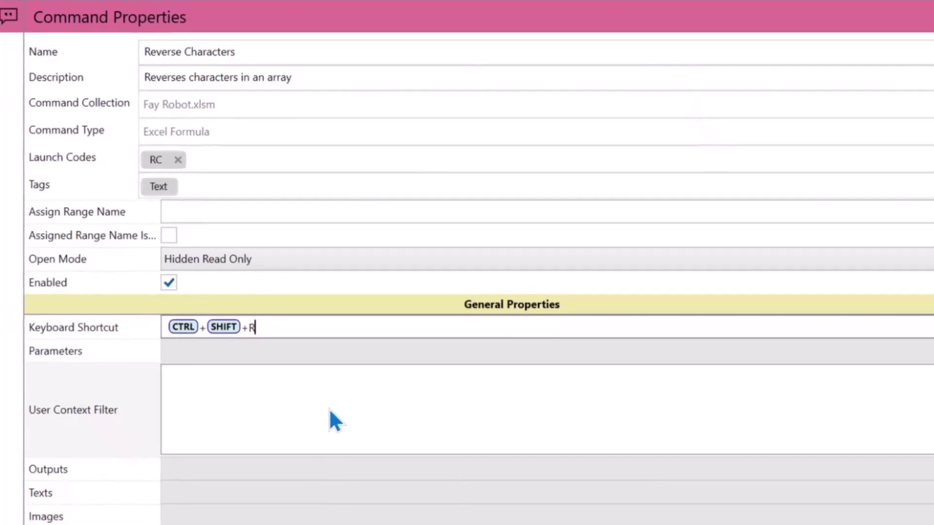
pyautogui.click(334, 412)
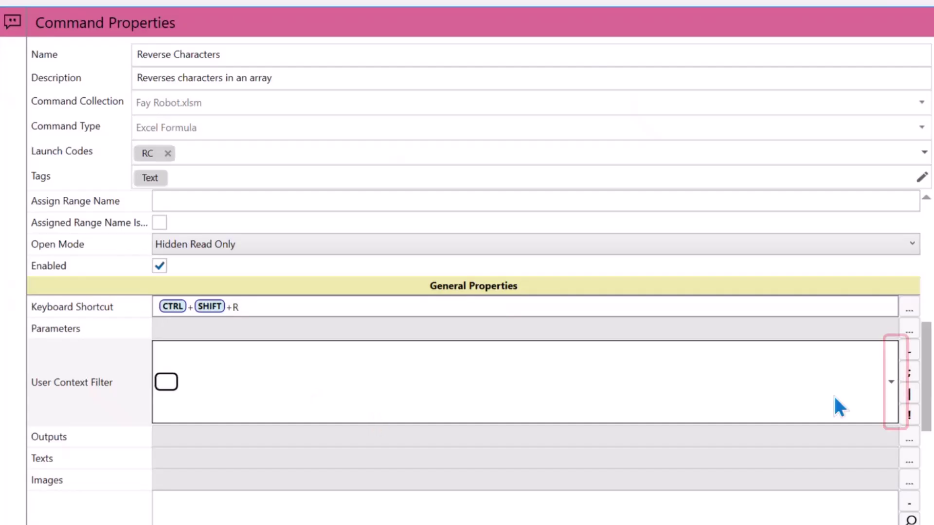
pyautogui.click(897, 400)
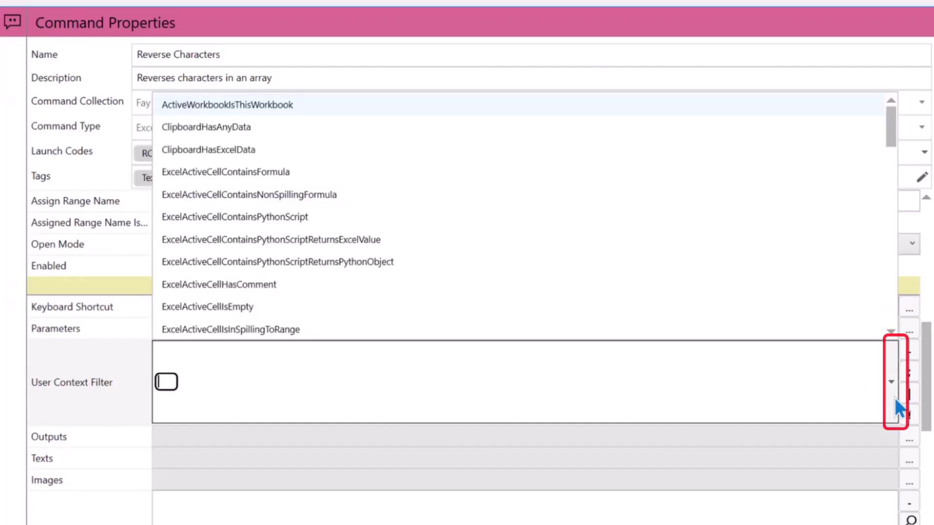
pyautogui.scroll(-1, 705, 295)
pyautogui.scroll(-20, 699, 283)
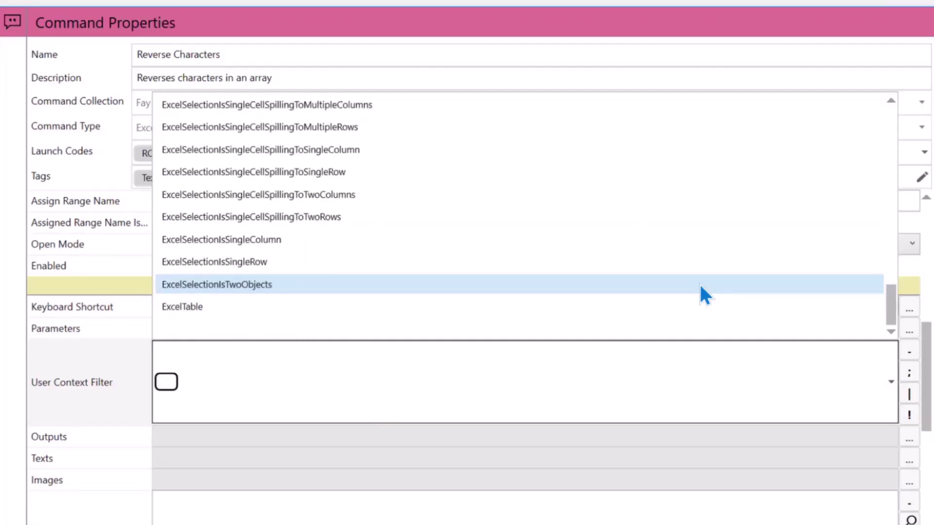
pyautogui.scroll(10, 699, 282)
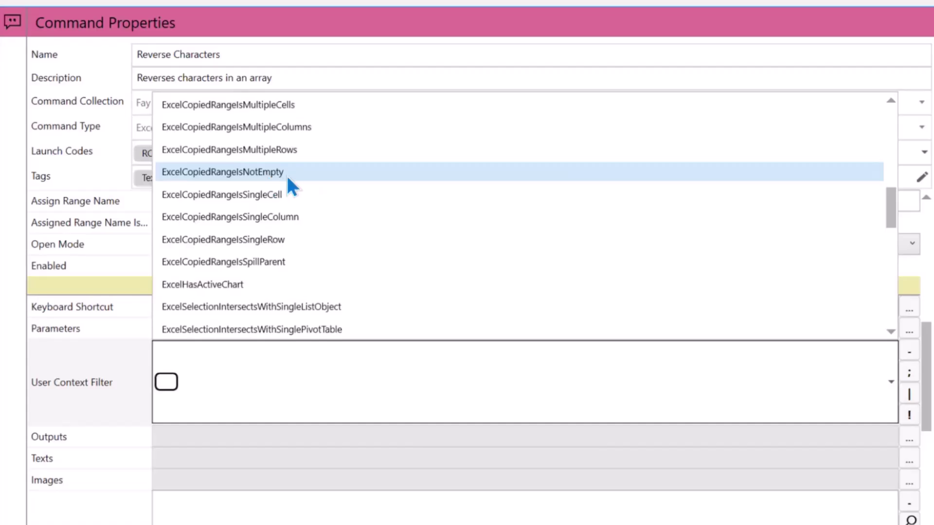
pyautogui.scroll(6, 287, 173)
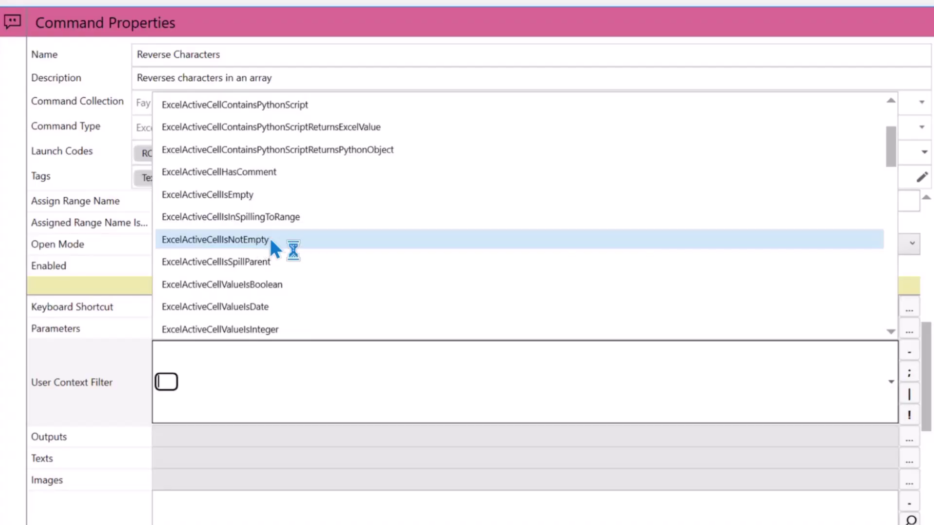
pyautogui.click(271, 239)
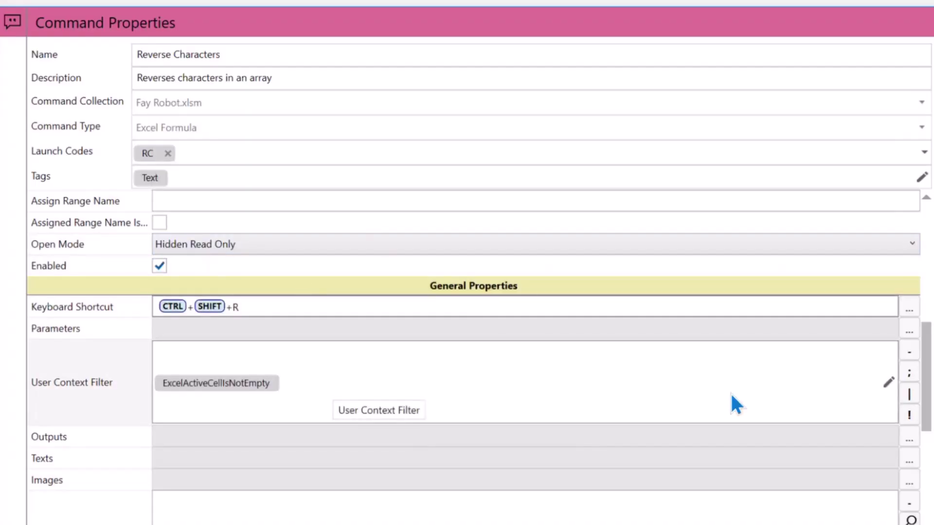
# Examine the conditions available for the User Context Filter of the Reverse Characters command
pyautogui.click(890, 381)
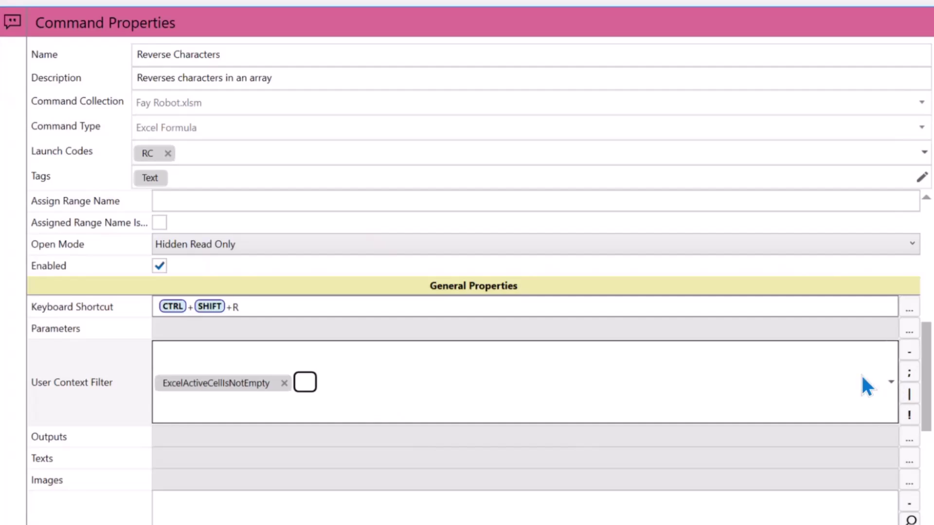
pyautogui.click(891, 382)
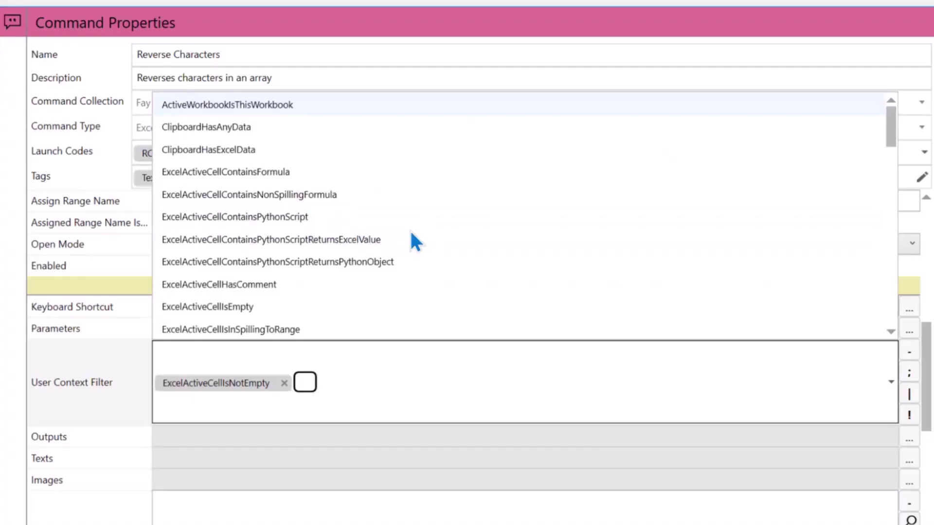
pyautogui.scroll(-1, 412, 239)
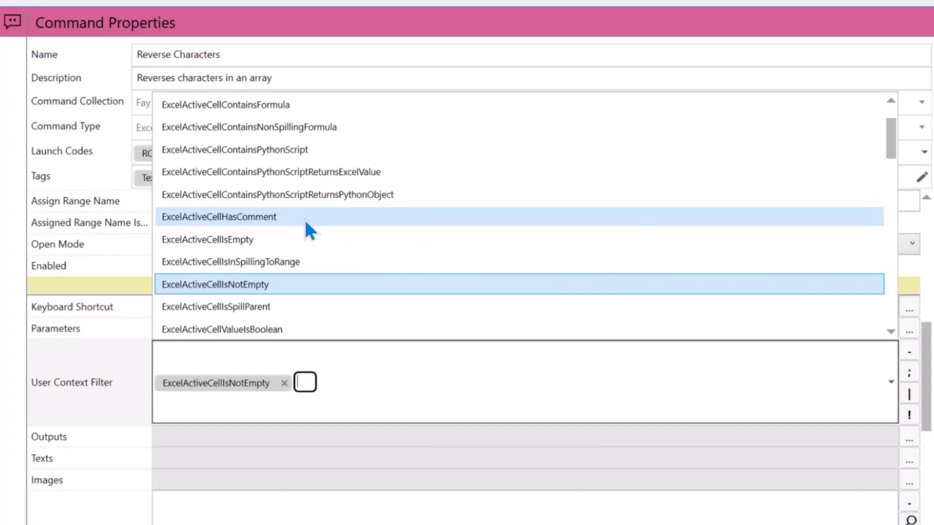
pyautogui.click(405, 384)
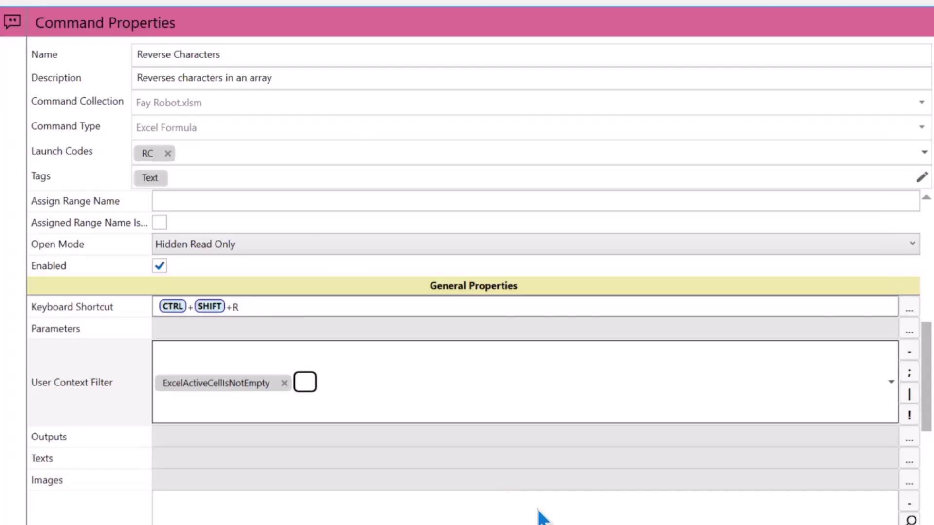
# Add the note "Reverses characters in an array so that they return in the opposite order." and save the command properties
pyautogui.scroll(-3, 540, 516)
pyautogui.click(287, 406)
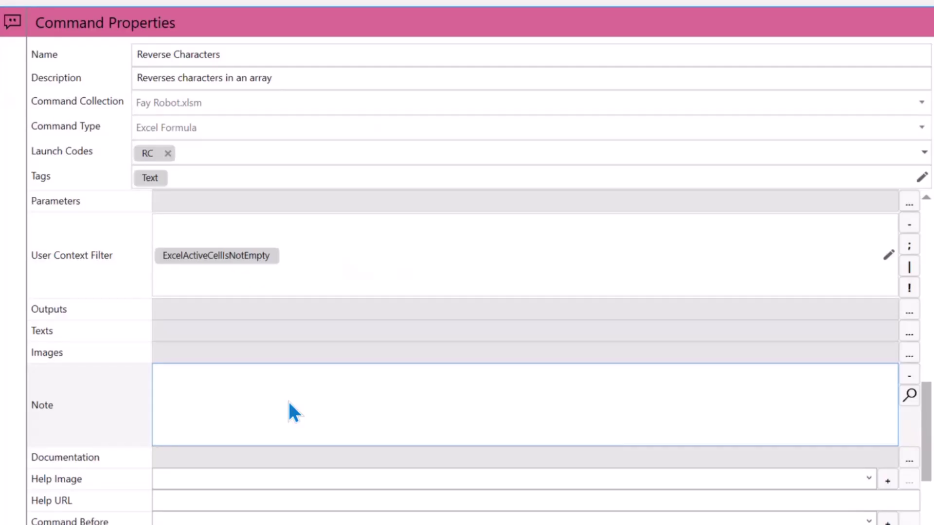
pyautogui.write('Reverses characters in an a')
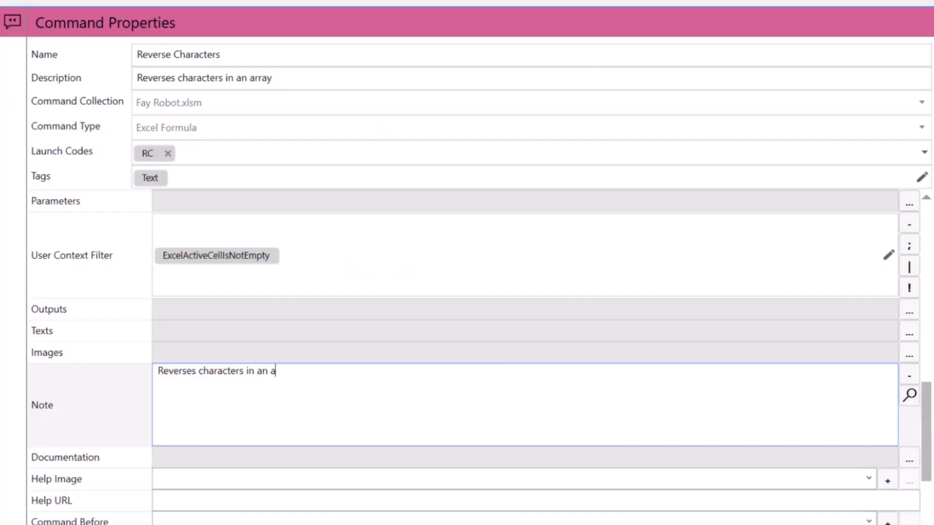
pyautogui.write('rray so that they return ')
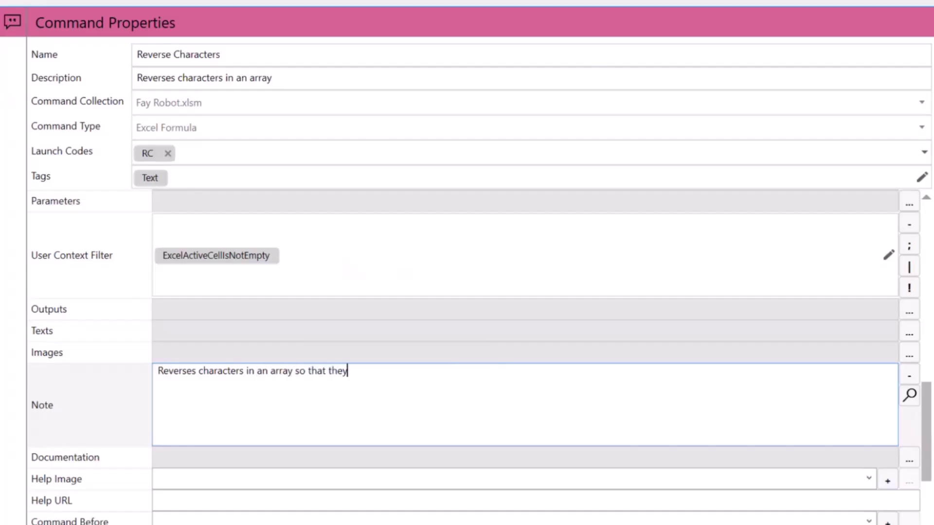
pyautogui.write('in the opposite order.')
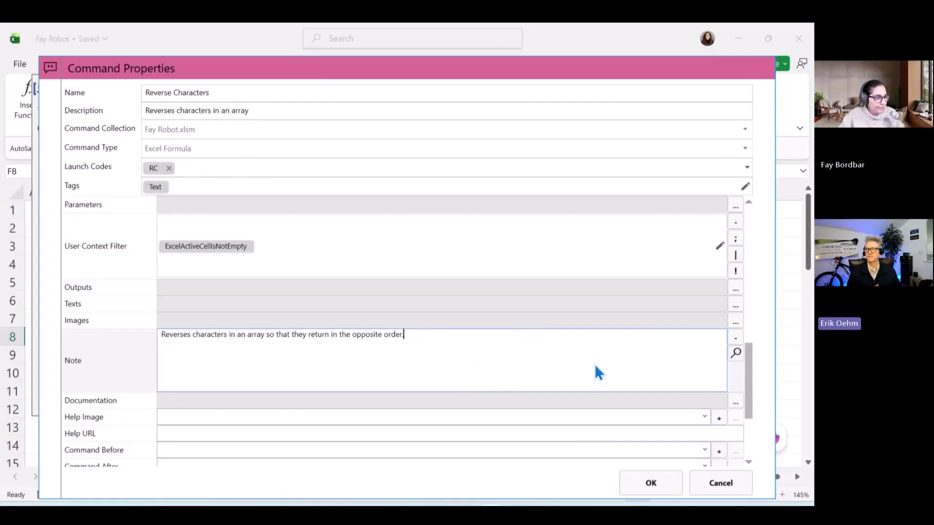
pyautogui.click(636, 486)
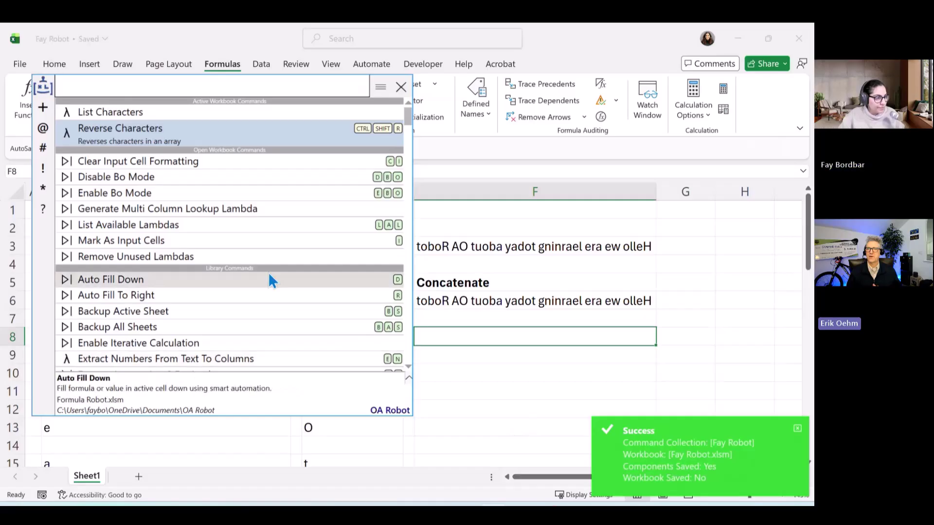
# Open the Reverse Characters command's documentation, widen its pane and review the note and property table
pyautogui.click(220, 143)
pyautogui.press('F1')
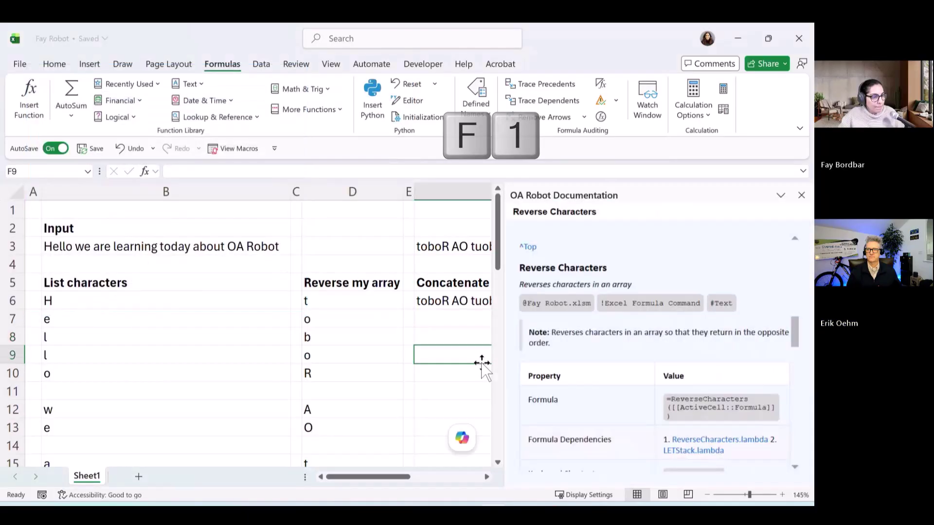
pyautogui.moveTo(501, 333); pyautogui.dragTo(398, 340)
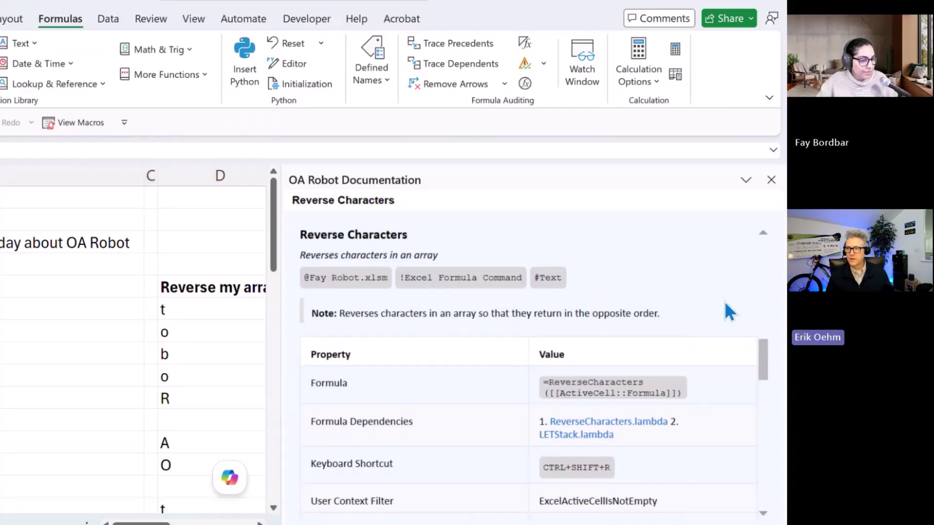
pyautogui.scroll(-3, 725, 302)
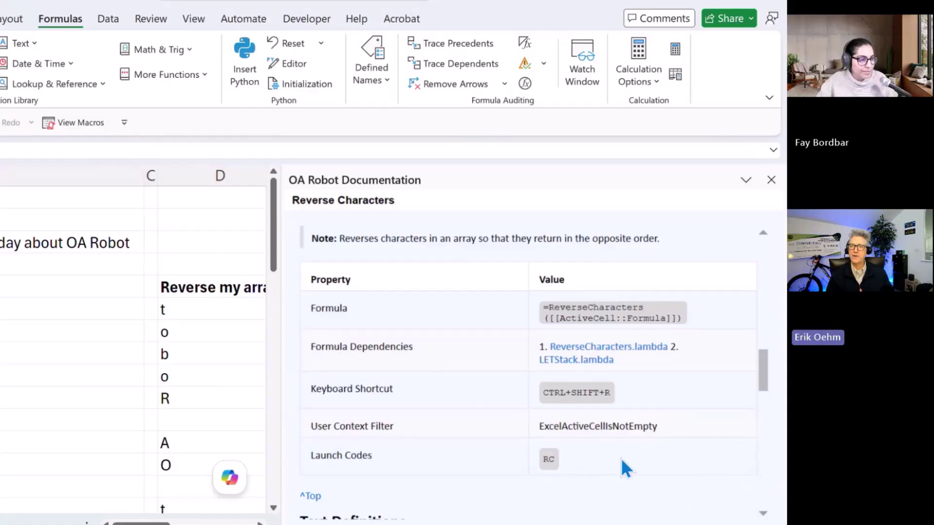
pyautogui.scroll(3, 620, 458)
pyautogui.scroll(5, 621, 458)
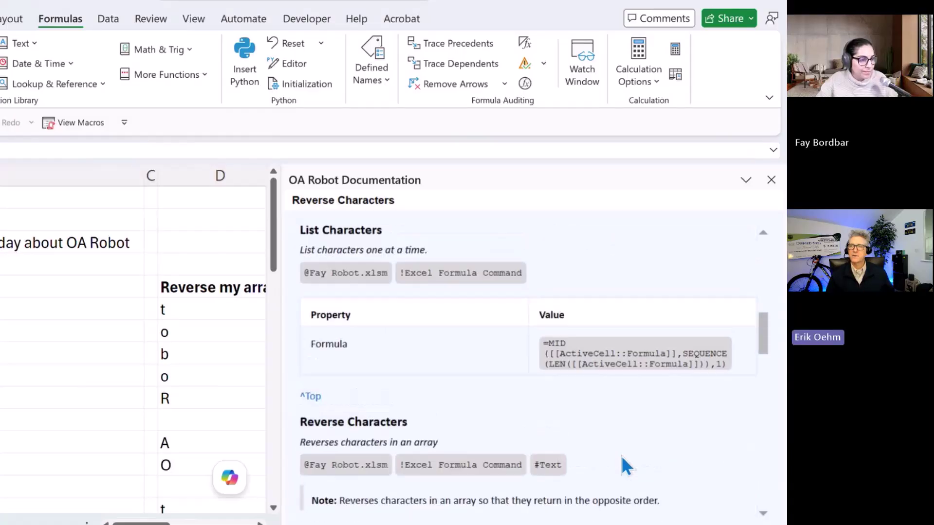
# Review the OA Robot Definitions overview and the command and text entries of Fay Robot.xlsm, and close the documentation
pyautogui.moveTo(760, 328); pyautogui.dragTo(777, 259)
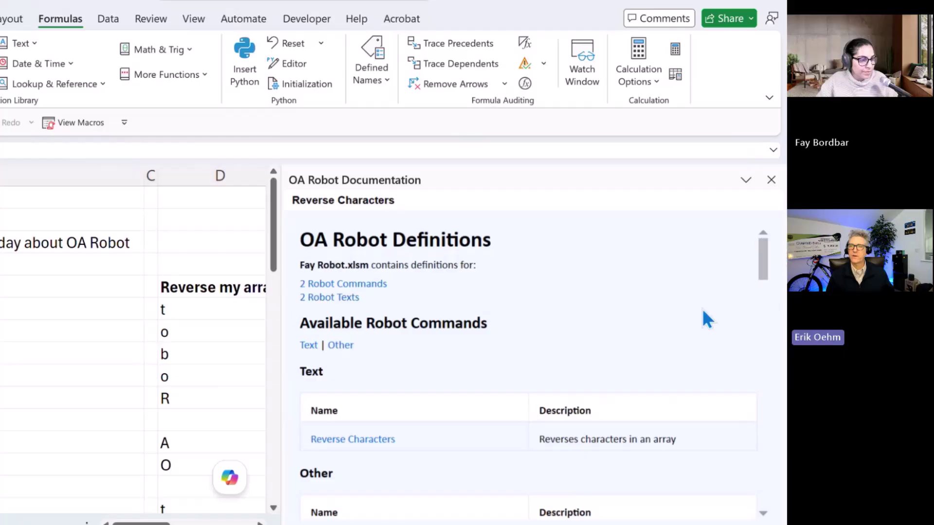
pyautogui.click(308, 346)
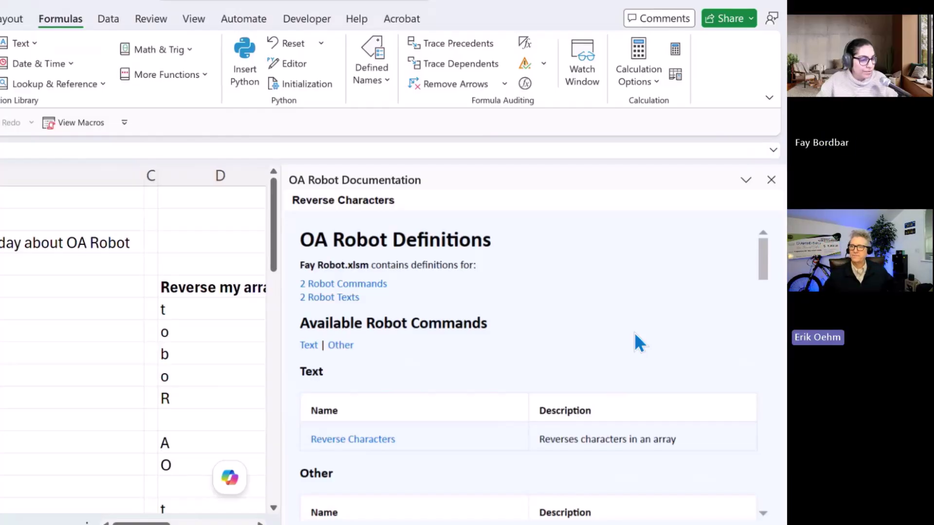
pyautogui.scroll(-5, 636, 333)
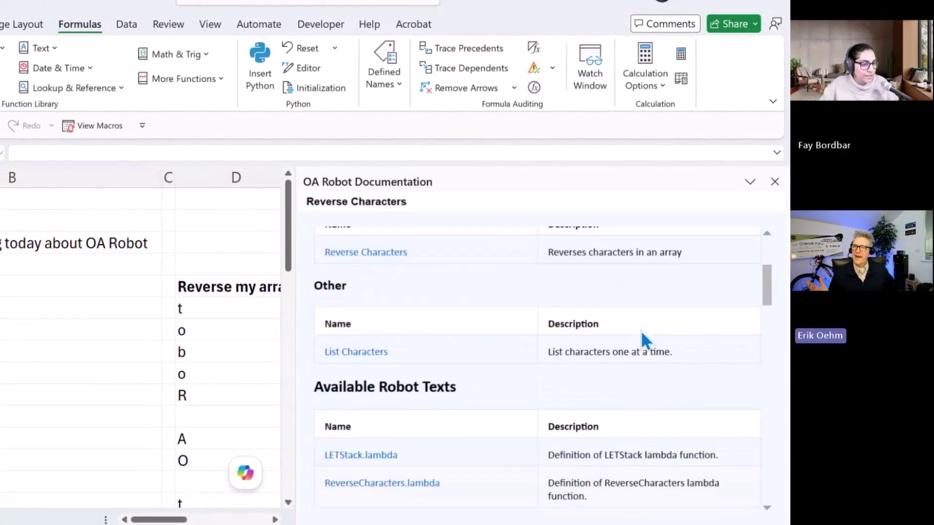
pyautogui.scroll(-10, 647, 329)
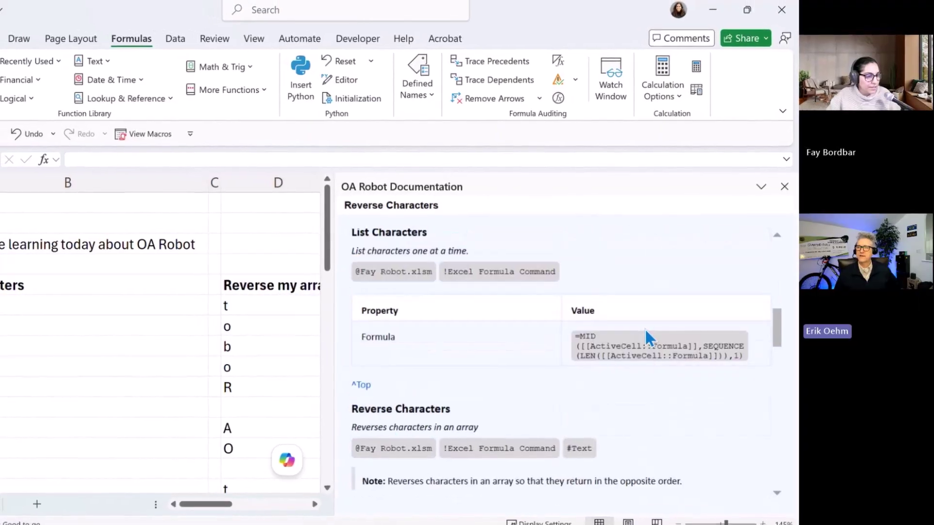
pyautogui.scroll(-3, 652, 326)
pyautogui.scroll(-2, 662, 325)
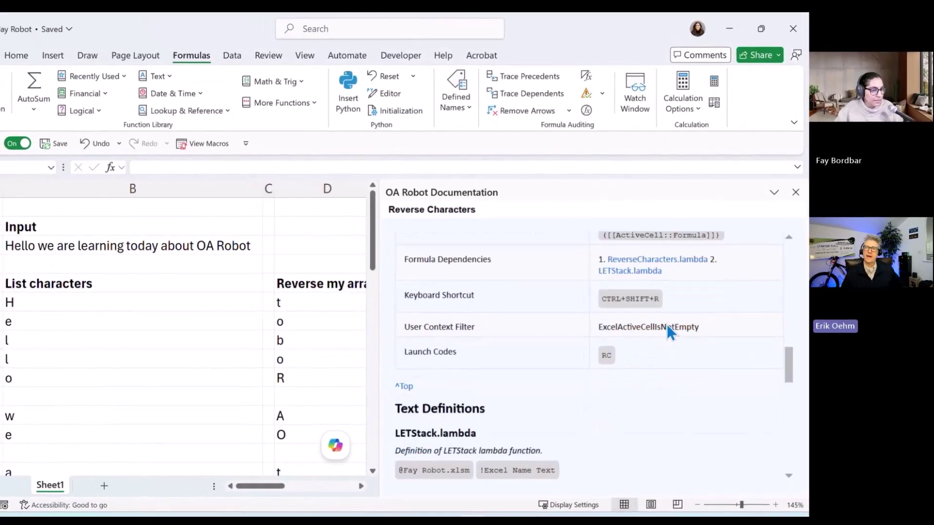
pyautogui.scroll(-3, 670, 323)
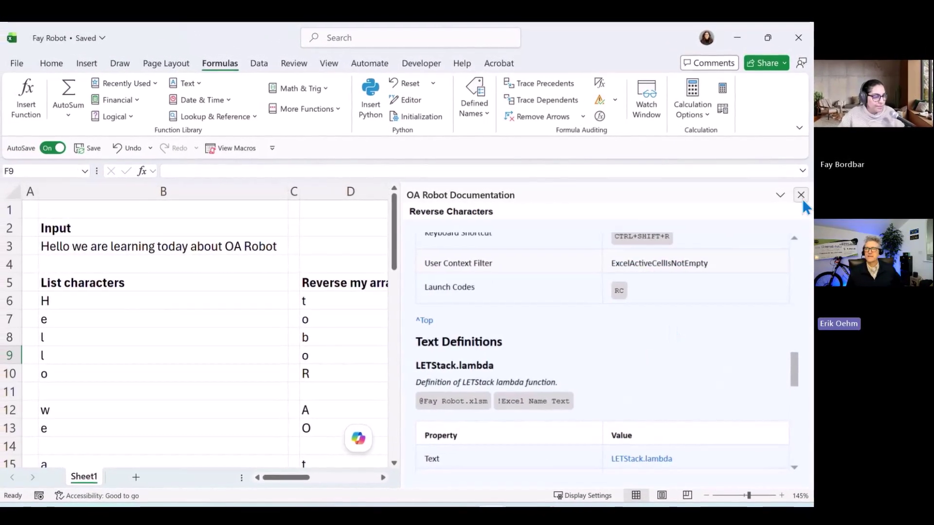
pyautogui.click(800, 195)
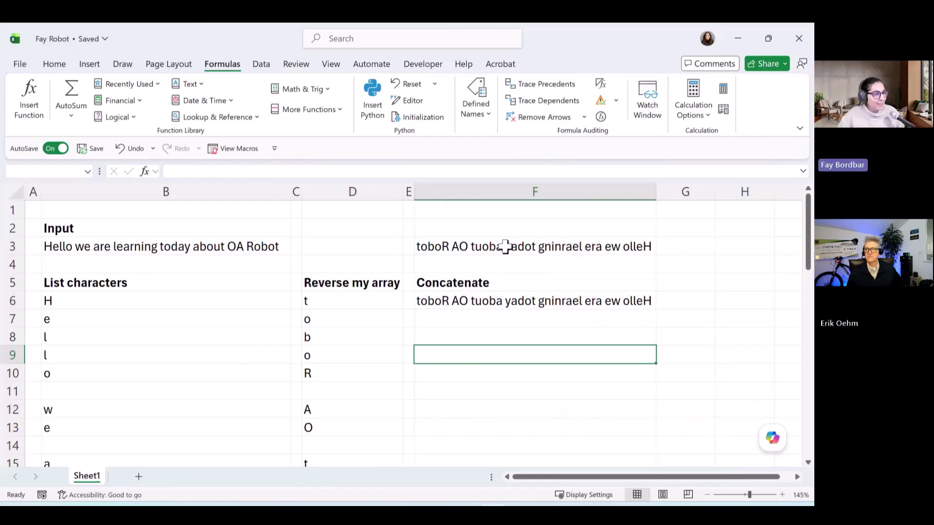
# Check which commands the OA Robot palette offers while the empty cell F9 is active
pyautogui.hotkey('ctrl', 'shift', 'o')
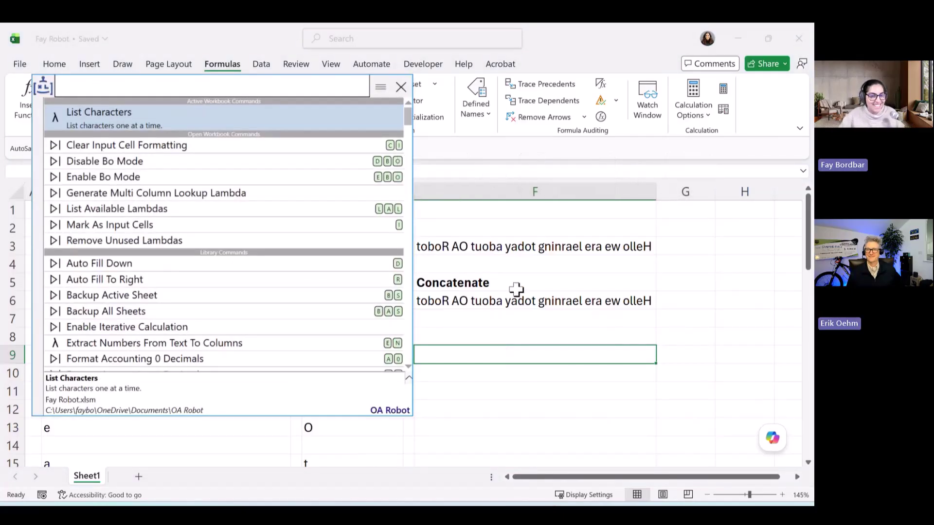
pyautogui.click(380, 87)
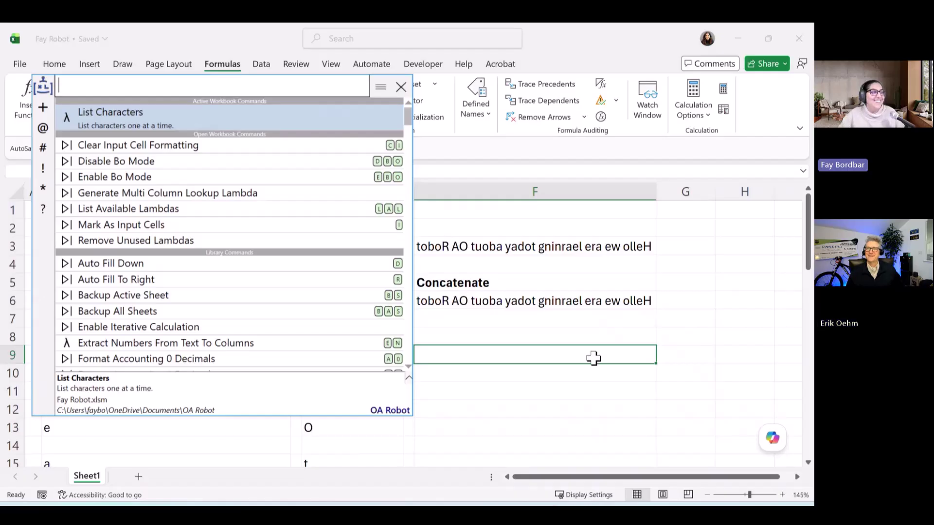
pyautogui.click(600, 249)
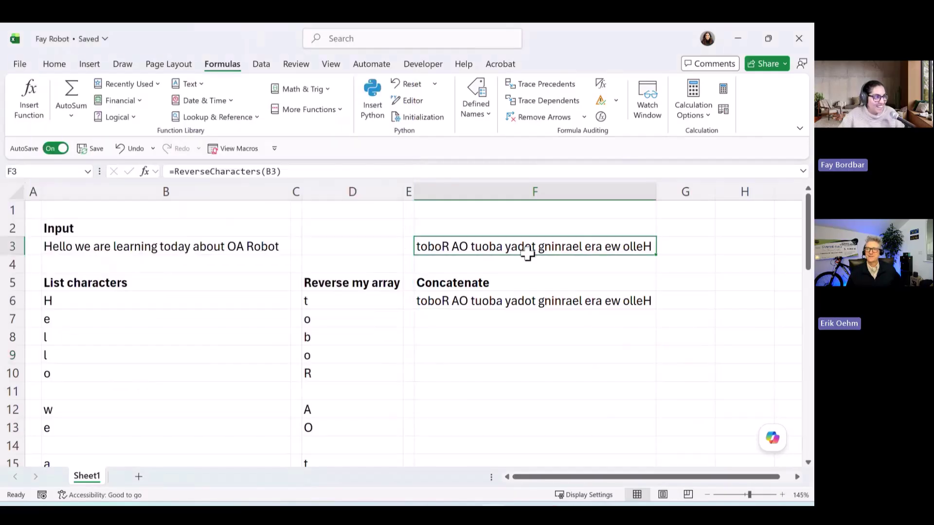
# Enter the formula =B3 in cell F8
pyautogui.click(534, 340)
pyautogui.write('=')
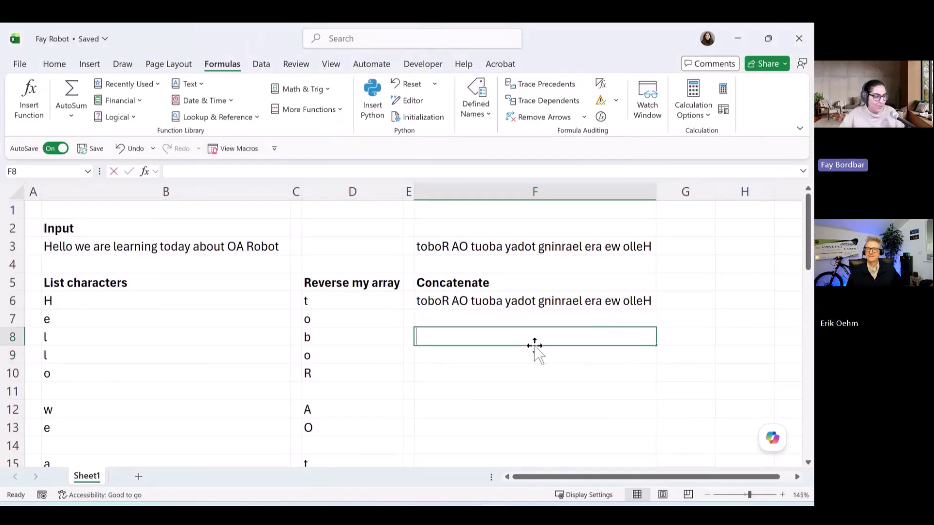
pyautogui.click(195, 246)
pyautogui.press('Return')
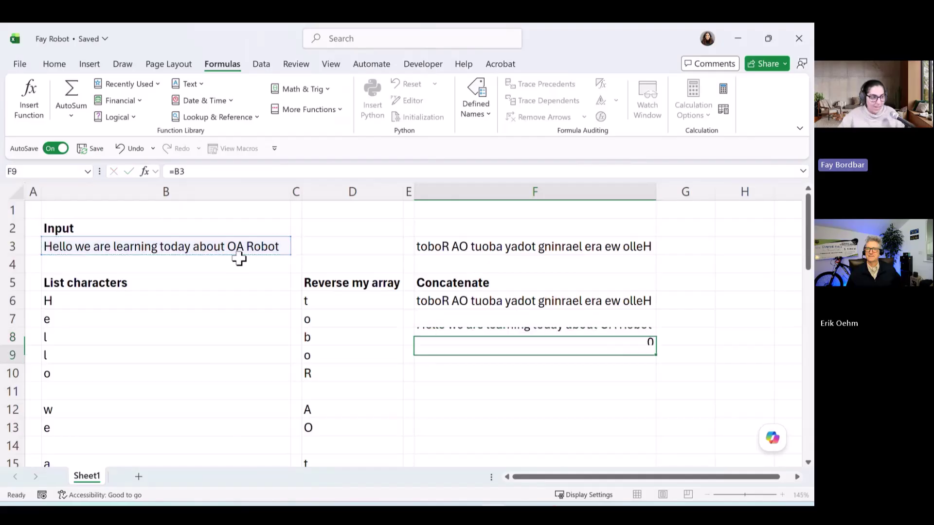
# Check the OA Robot palette's commands for the filled cell F8, and run Reverse Characters on that cell
pyautogui.click(520, 338)
pyautogui.hotkey('ctrl', 'shift', 'o')
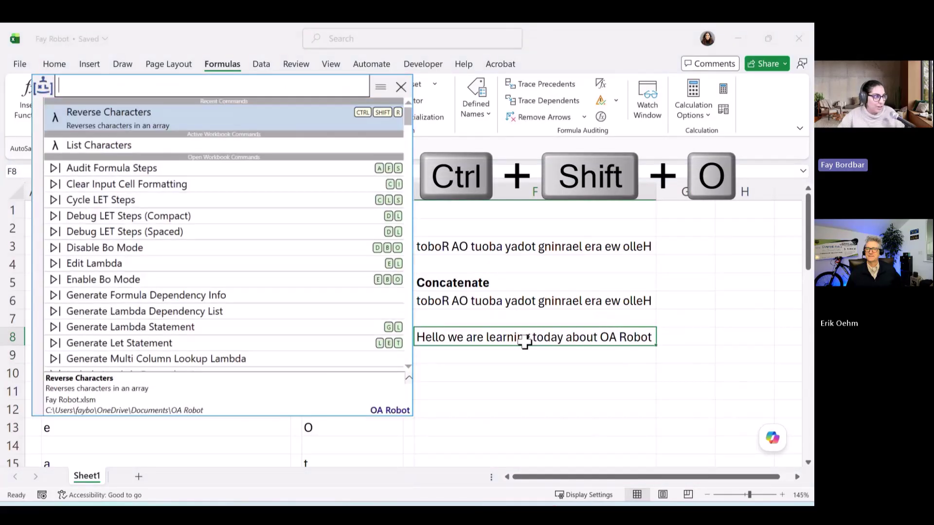
pyautogui.click(540, 386)
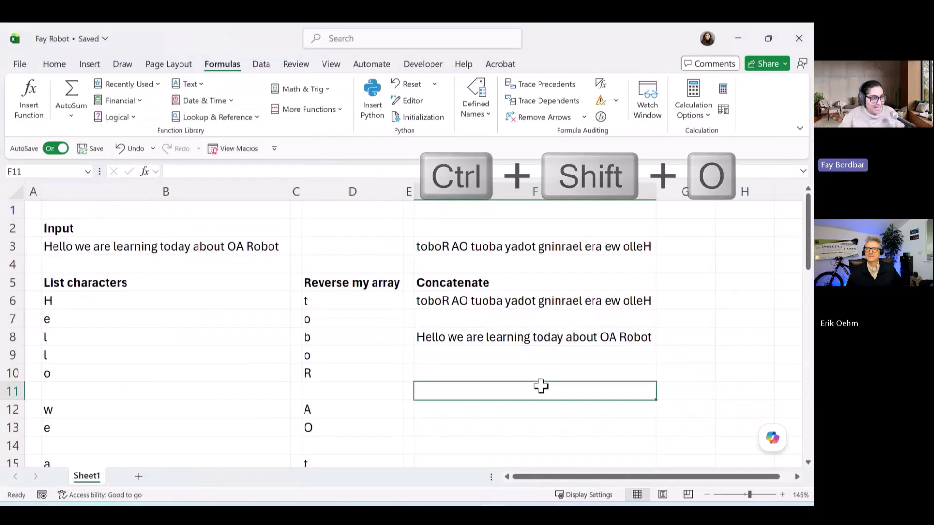
pyautogui.click(558, 341)
pyautogui.hotkey('ctrl', 'shift', 'r')
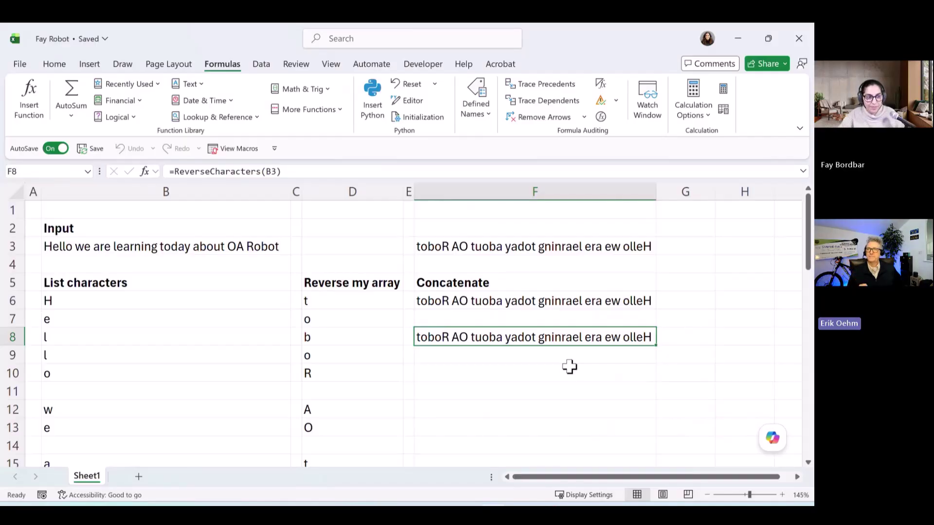
# Open the Personalize Commands settings and examine the original and personalized shortcuts of the listed commands
pyautogui.hotkey('ctrl', 'shift', 'p')
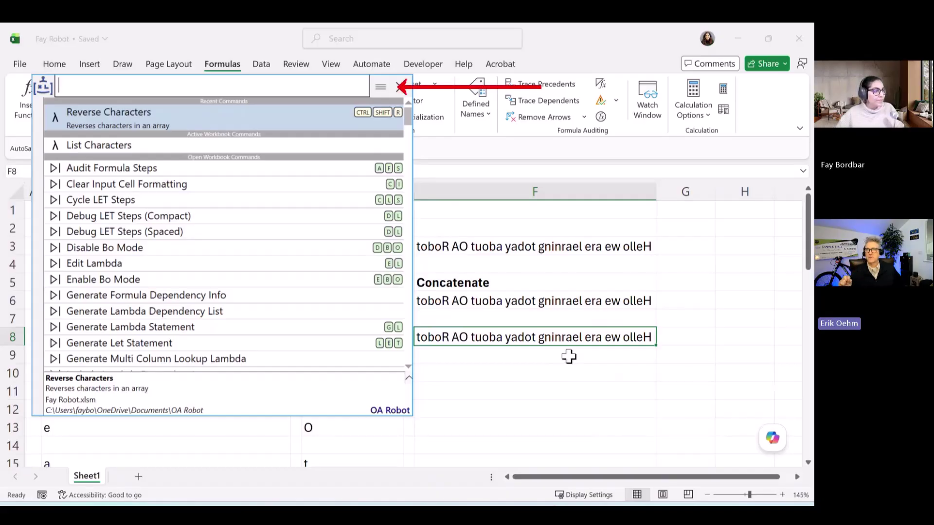
pyautogui.click(381, 92)
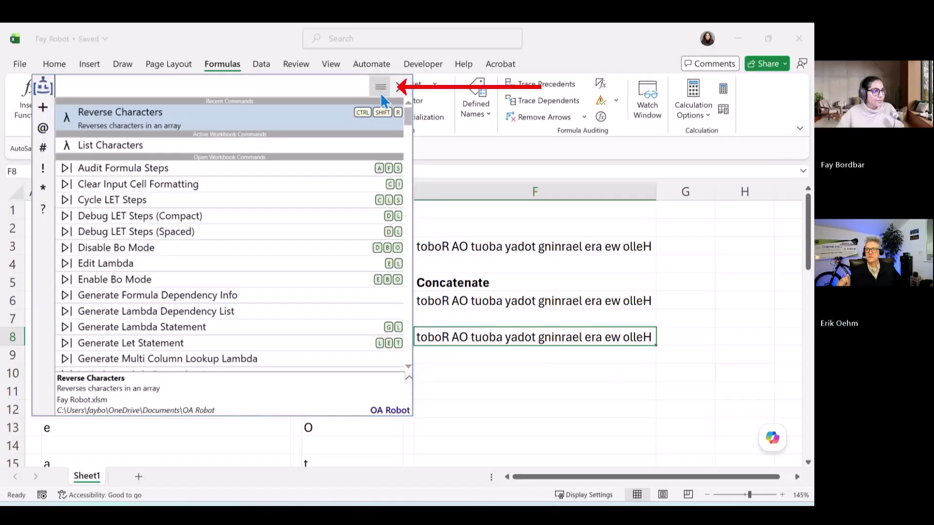
pyautogui.click(380, 88)
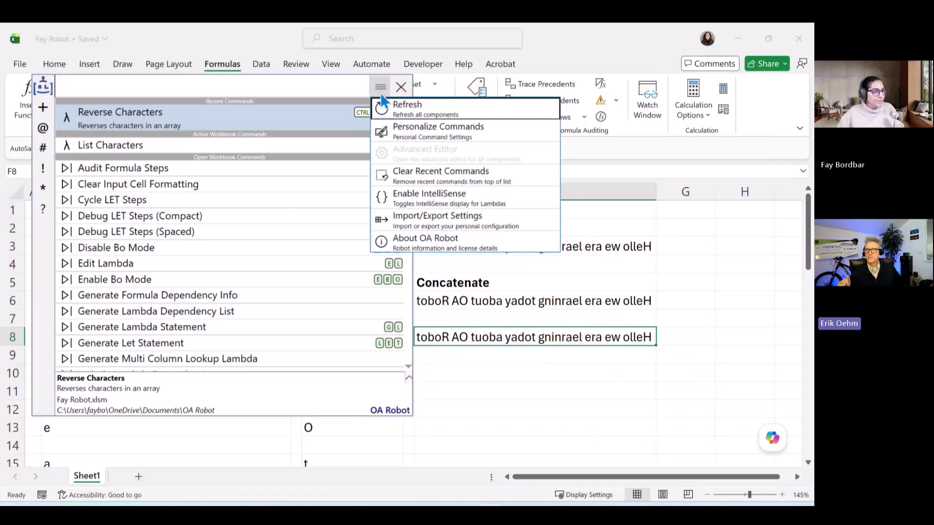
pyautogui.click(517, 133)
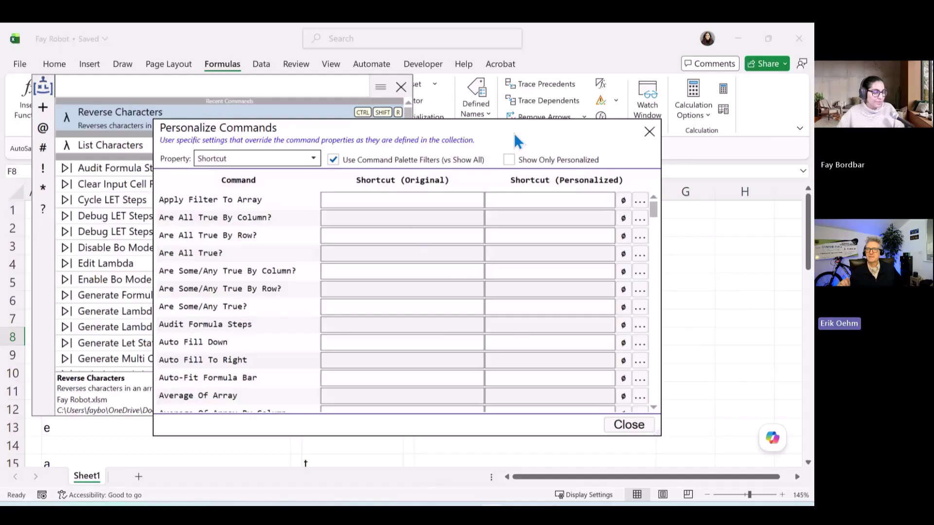
pyautogui.click(401, 235)
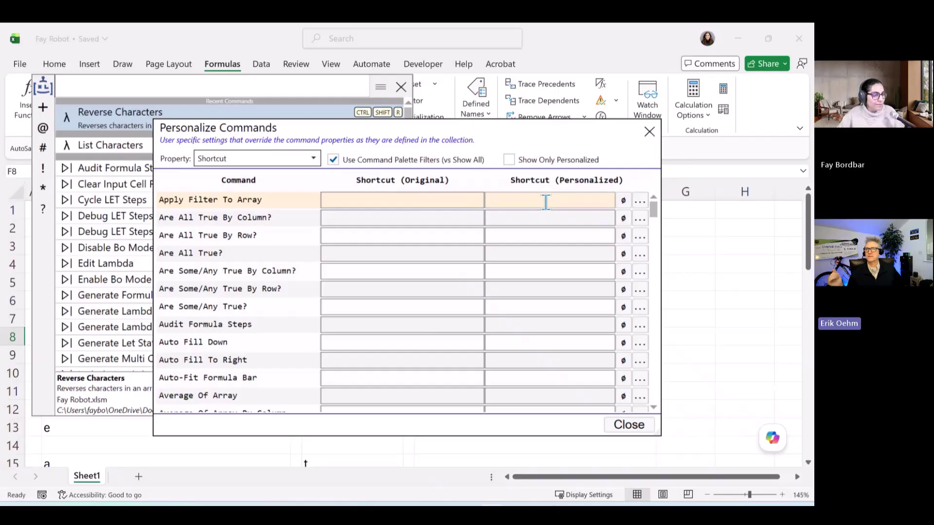
pyautogui.scroll(-5, 546, 200)
pyautogui.scroll(-3, 541, 217)
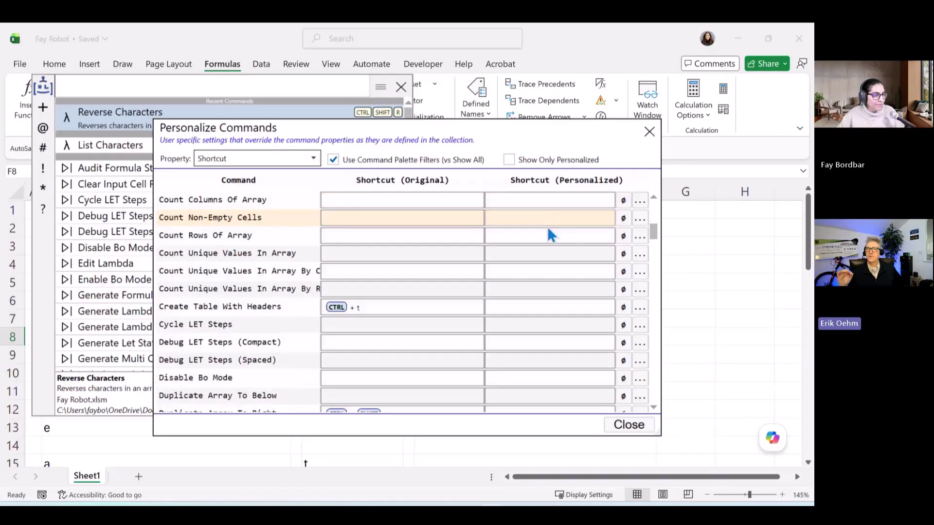
pyautogui.scroll(-1, 547, 227)
pyautogui.scroll(-1, 547, 227)
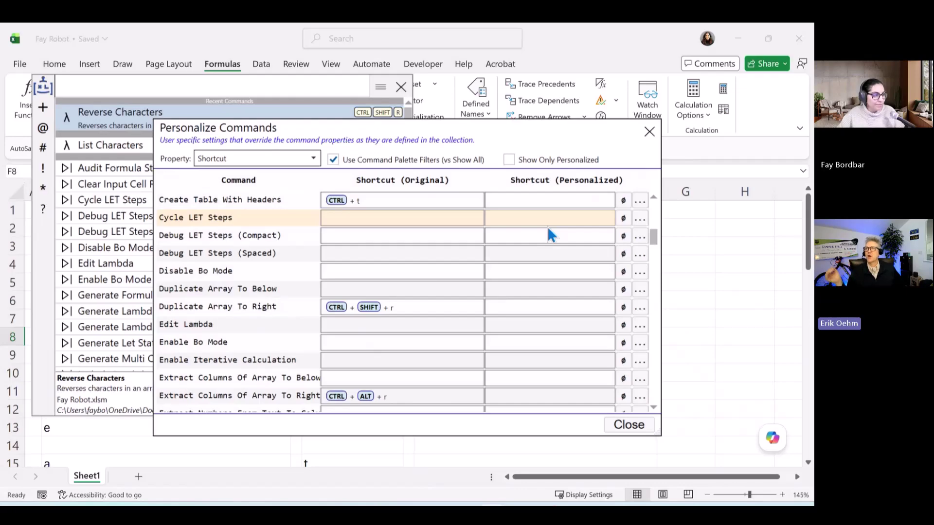
# Look through more of the listed commands' original and personalized shortcuts, and close the Personalize Commands settings
pyautogui.click(532, 305)
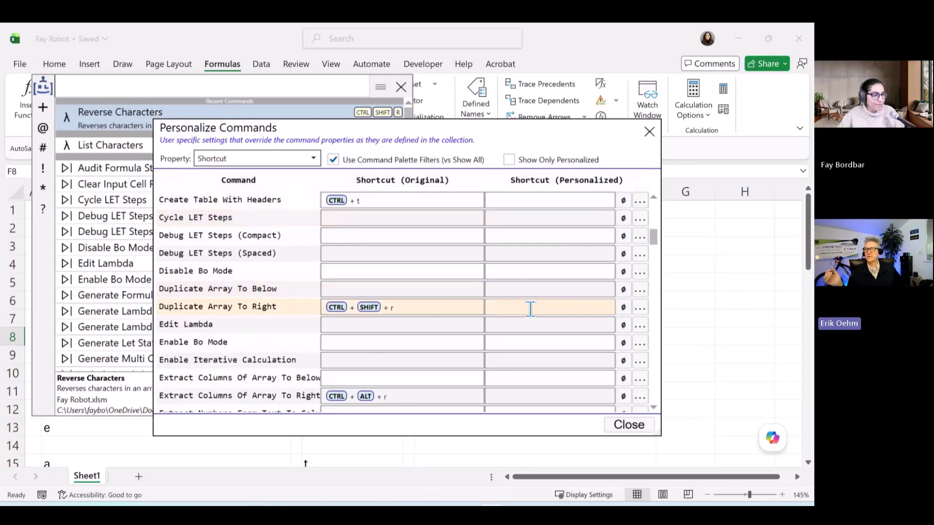
pyautogui.scroll(-4, 532, 305)
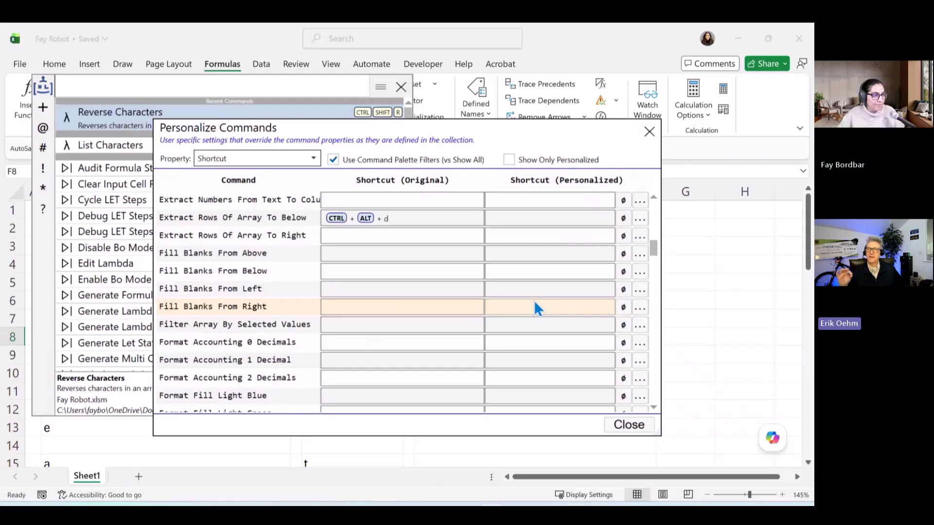
pyautogui.scroll(1, 546, 257)
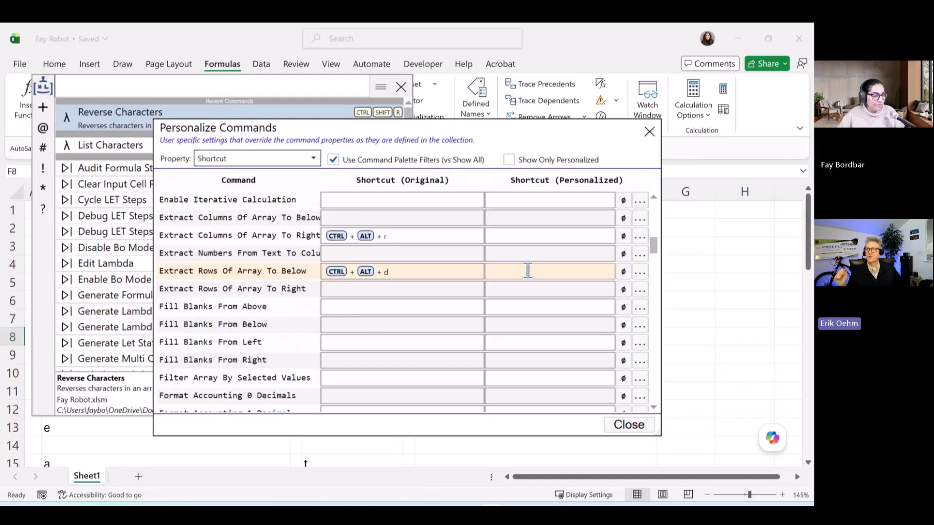
pyautogui.click(627, 424)
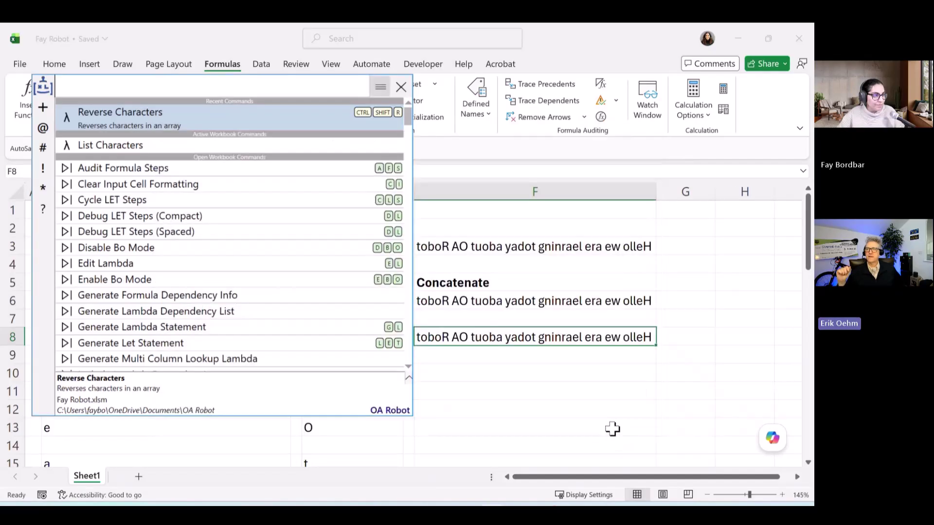
# Open the keyboard shortcut personalization for the List Characters command
pyautogui.rightClick(191, 127)
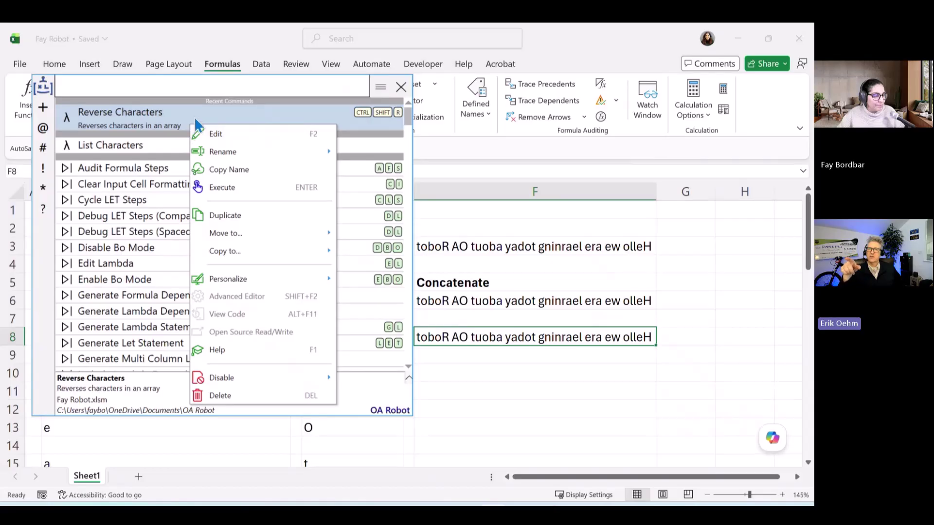
pyautogui.rightClick(173, 146)
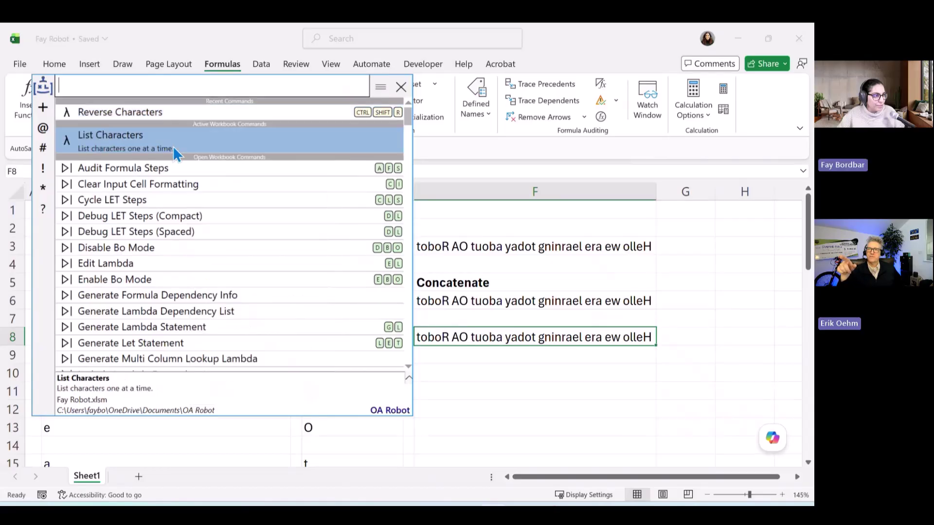
pyautogui.rightClick(173, 146)
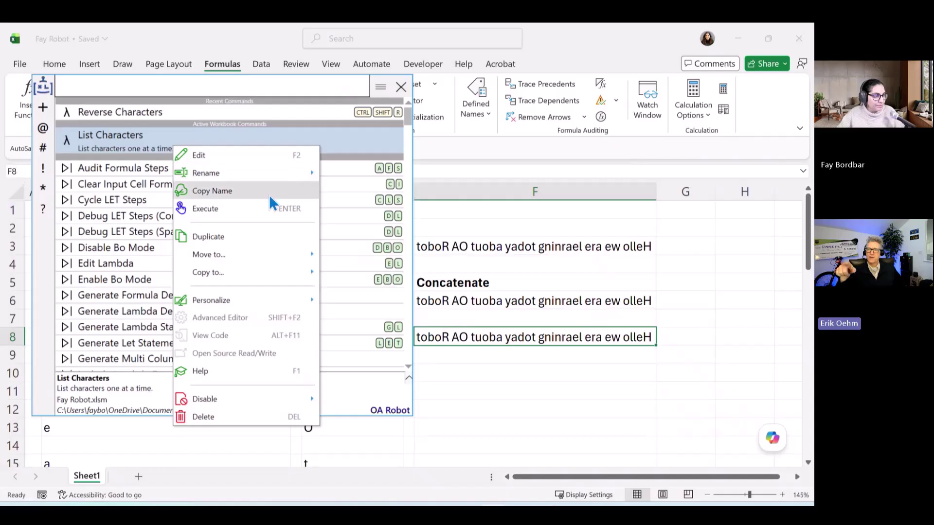
pyautogui.moveTo(291, 306)
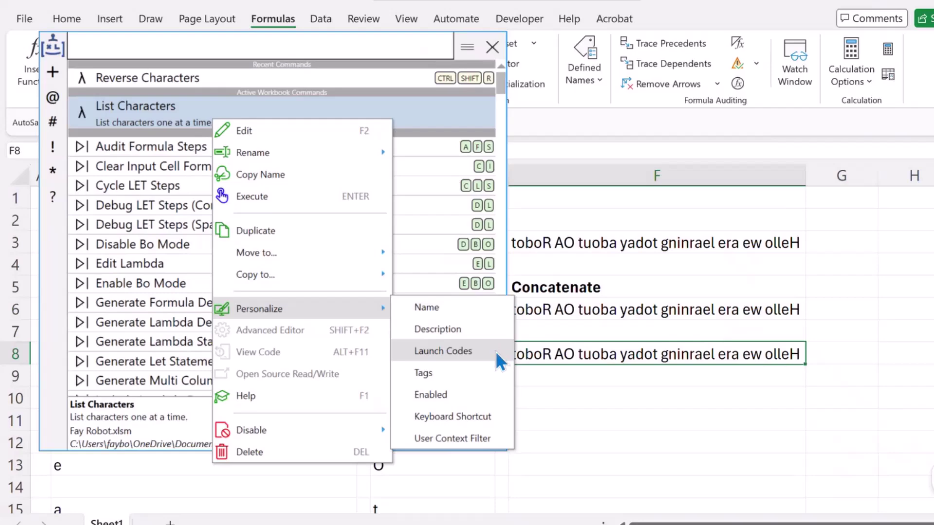
pyautogui.click(486, 416)
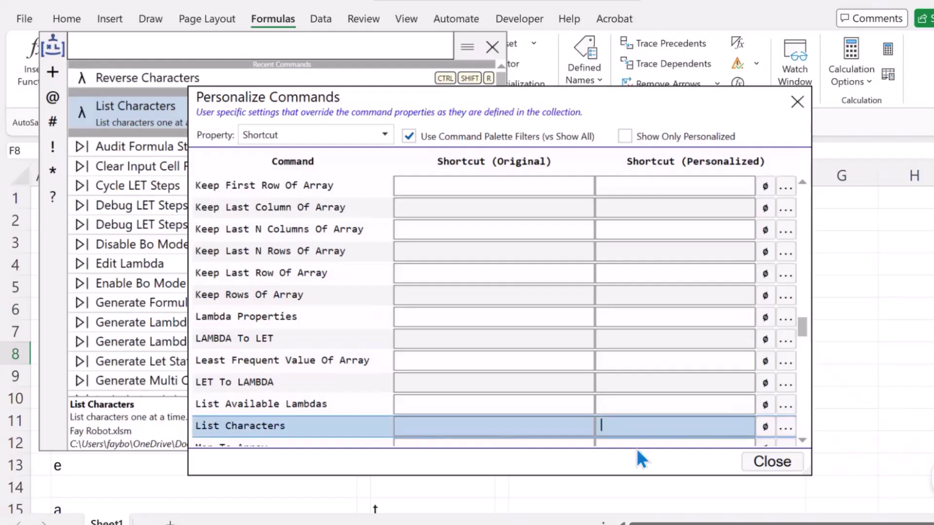
# Record CTRL+SHIFT+L+C as the personalized shortcut of the List Characters command
pyautogui.click(786, 428)
pyautogui.moveTo(76, 311); pyautogui.dragTo(542, 252)
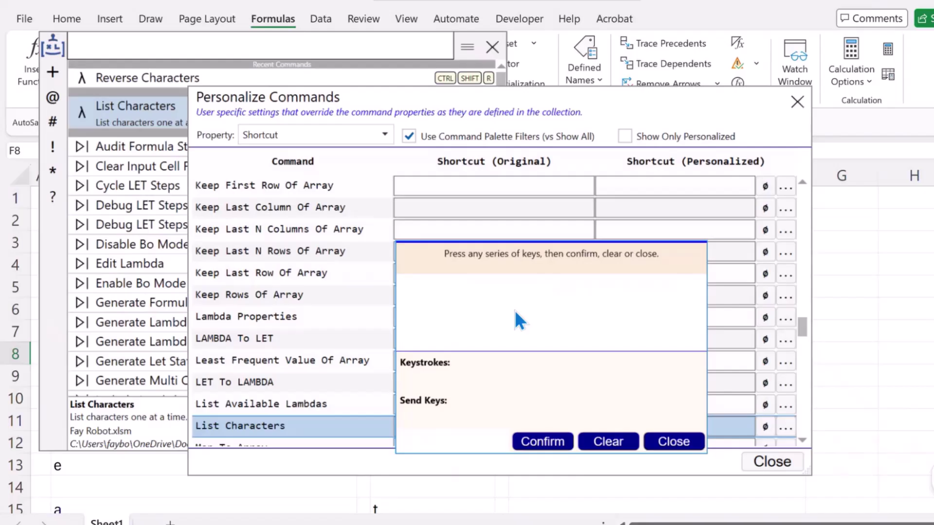
pyautogui.hotkey('ctrl', 'shift', 'l')
pyautogui.hotkey('ctrl', 'shift', 'c')
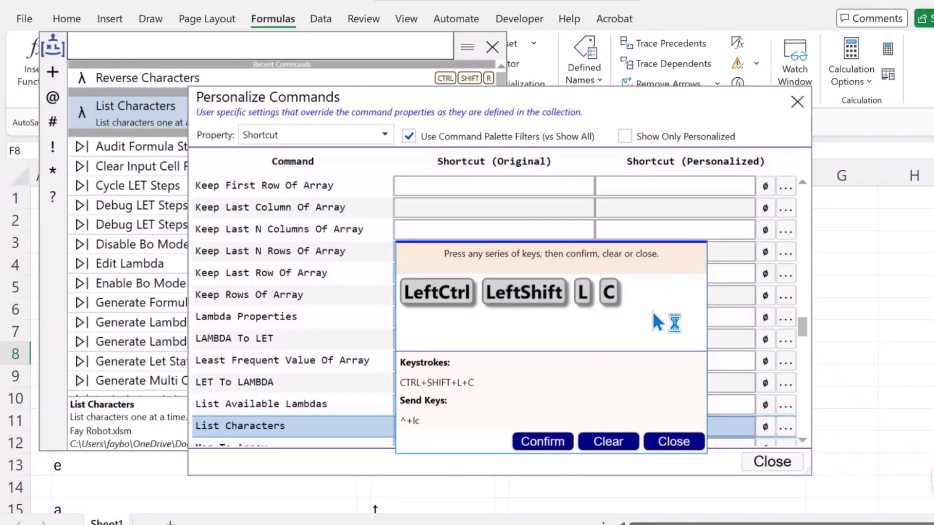
pyautogui.click(542, 441)
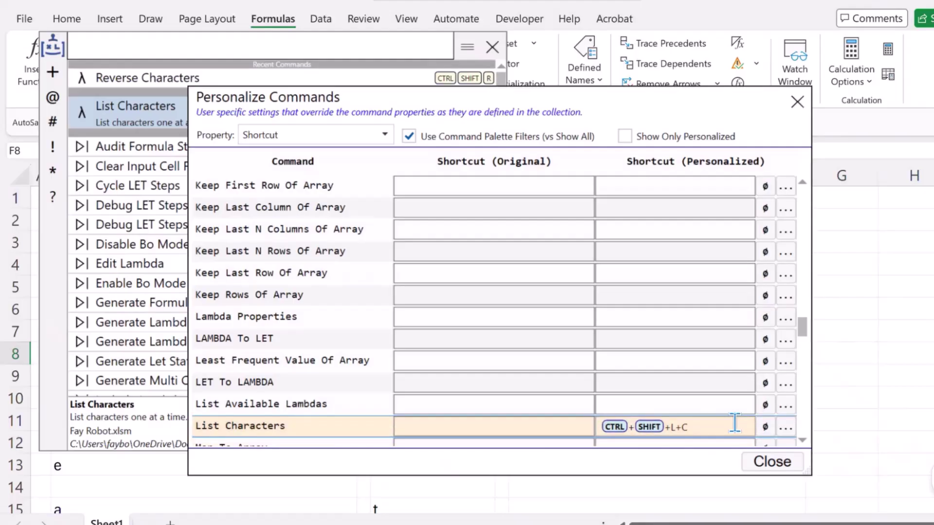
# Shorten the personalized shortcut of List Characters to CTRL+SHIFT+L and close the settings
pyautogui.press('BackSpace')
pyautogui.press('BackSpace')
pyautogui.scroll(-2, 716, 340)
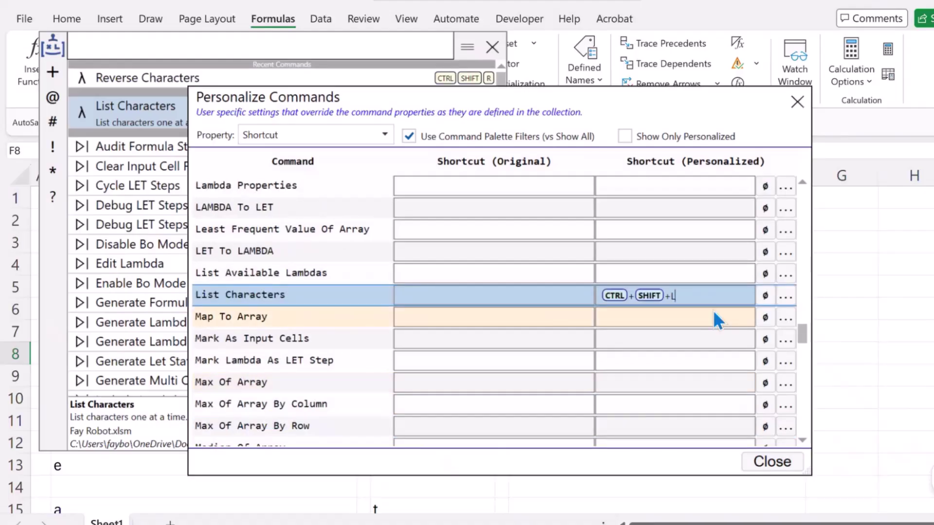
pyautogui.click(764, 462)
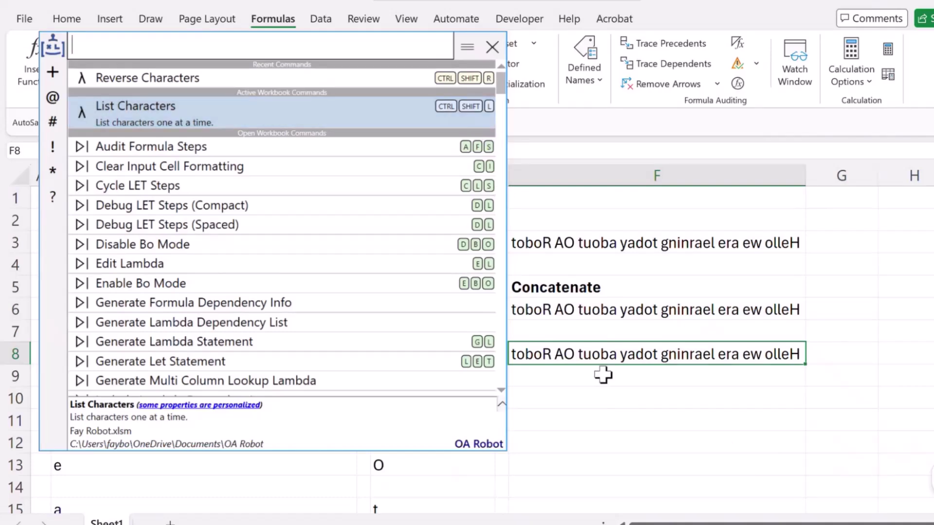
# Enter the formula =B3 in cell F9
pyautogui.click(628, 382)
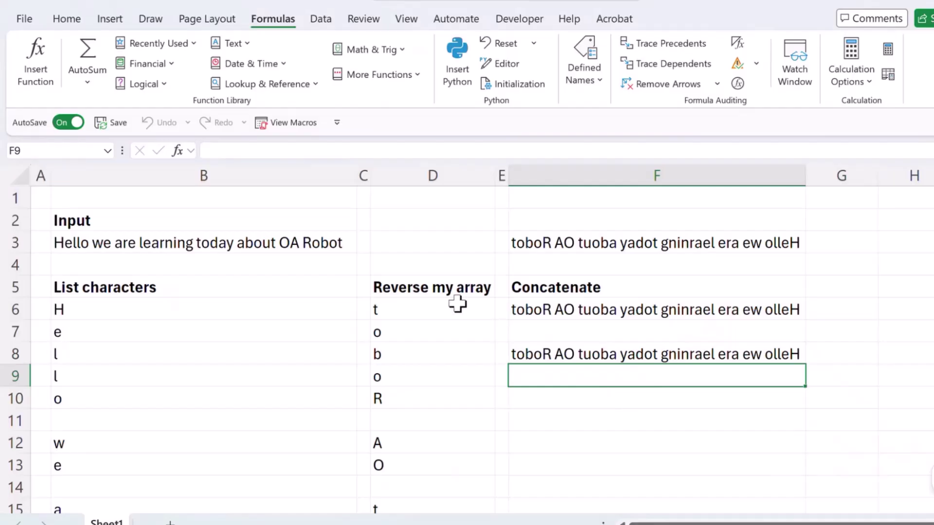
pyautogui.click(618, 355)
pyautogui.click(648, 384)
pyautogui.write('=')
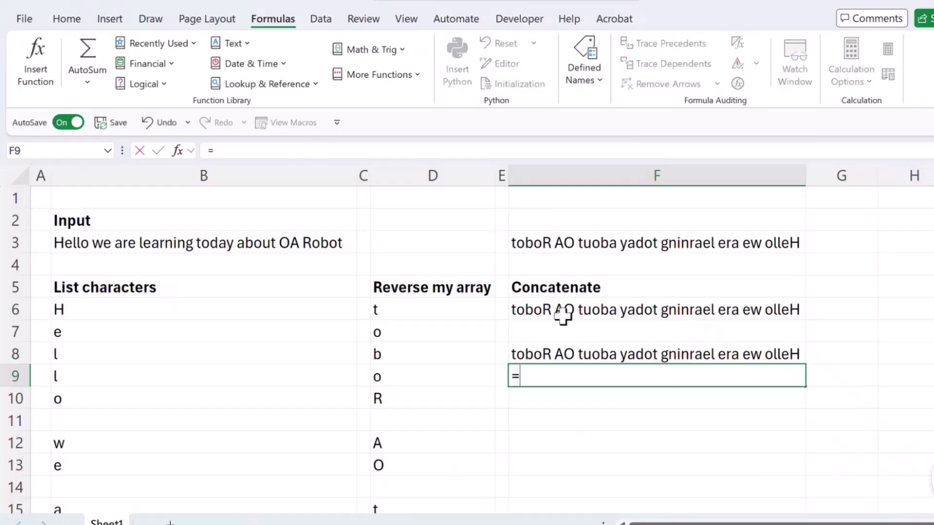
pyautogui.click(299, 238)
pyautogui.press('Return')
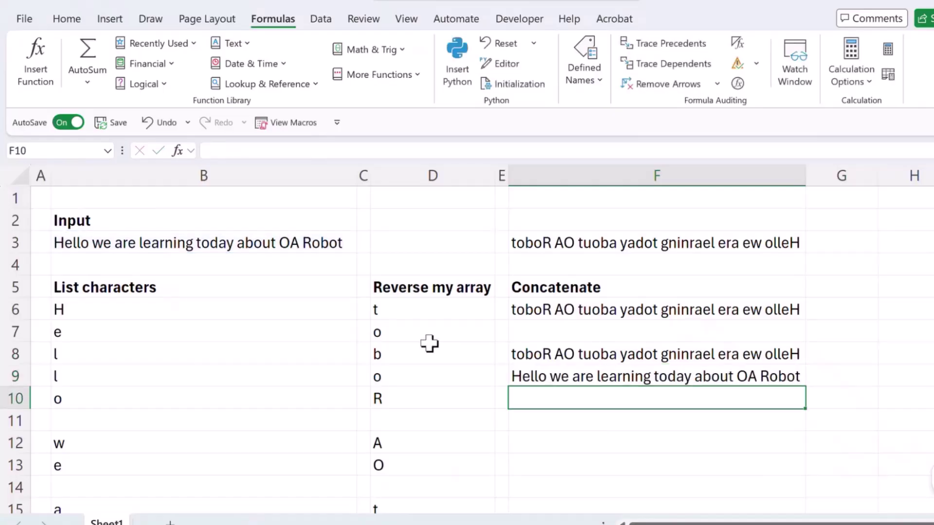
# Run List Characters on cell F9 through its personalized shortcut and look over the spilled list
pyautogui.click(786, 377)
pyautogui.hotkey('ctrl', 'shift', 'l')
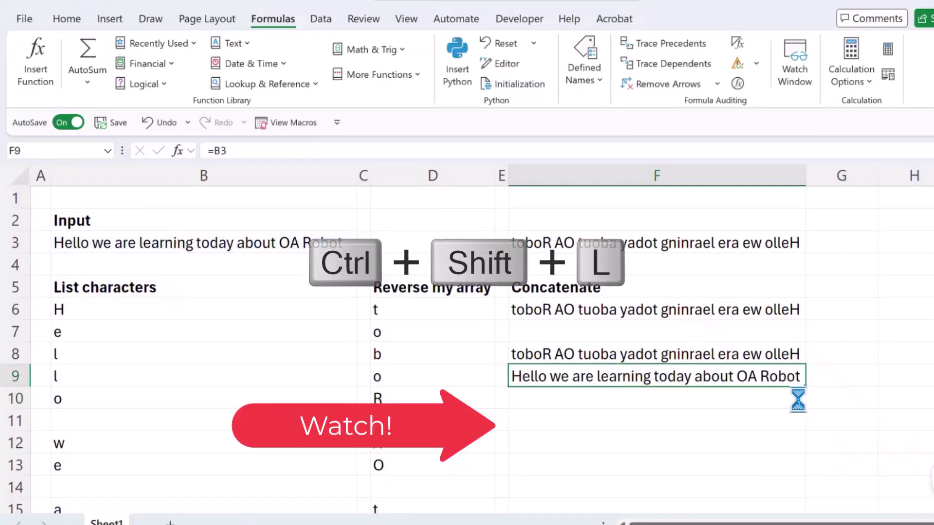
pyautogui.scroll(-8, 797, 400)
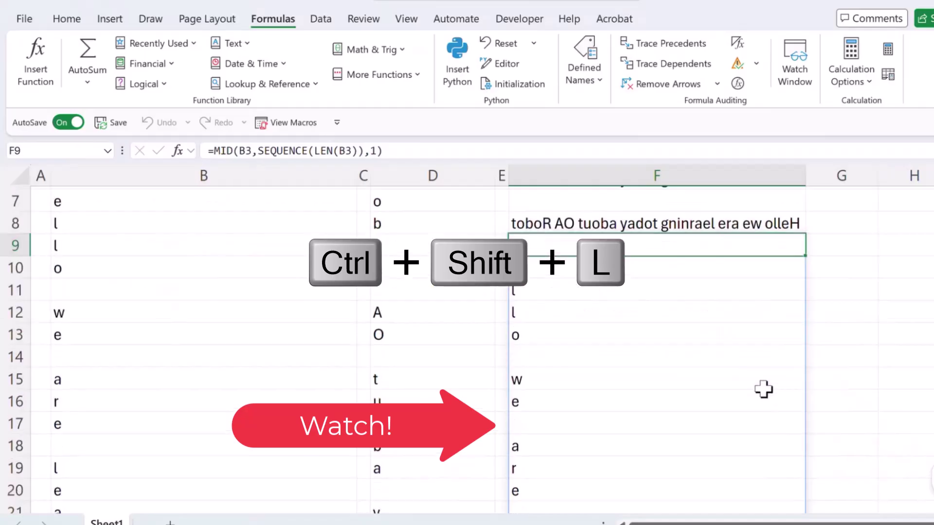
pyautogui.scroll(8, 734, 386)
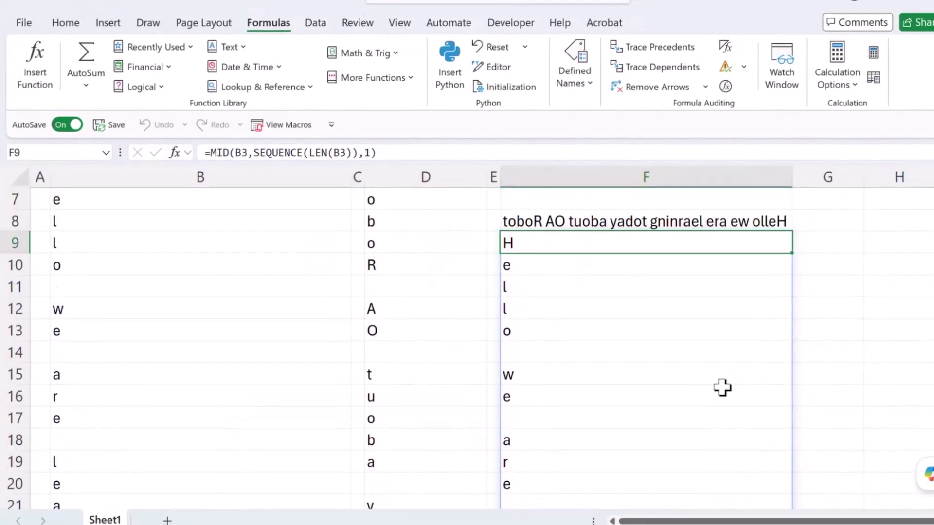
# Change the heading in cell D5 to "Reverse"
pyautogui.click(414, 285)
pyautogui.write('Reverse')
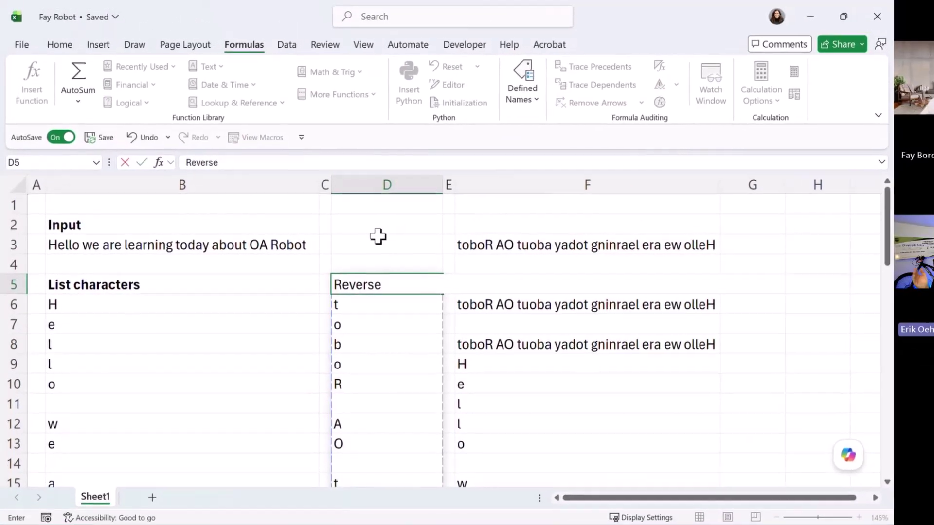
pyautogui.press('Return')
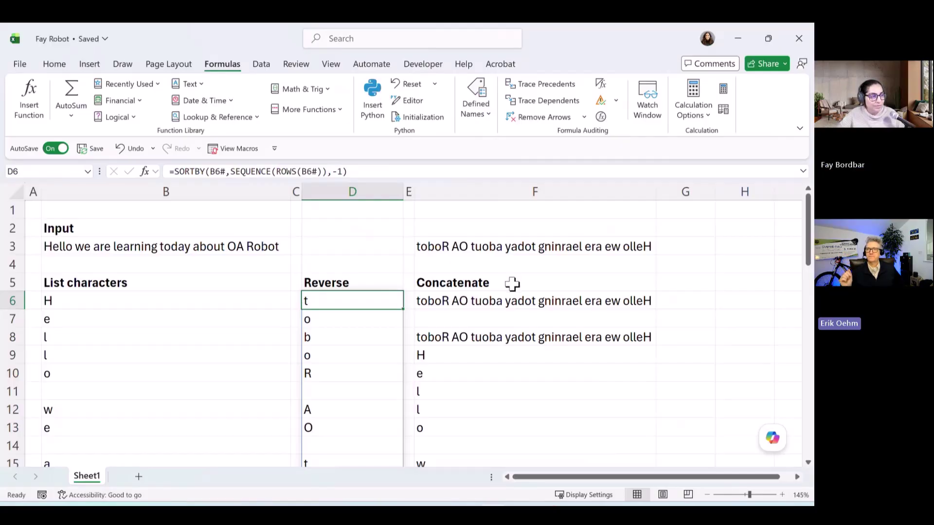
# Search the OA Robot command palette for "cr" and "car" with the reversed array in D6 active
pyautogui.hotkey('ctrl', 'shift', 'p')
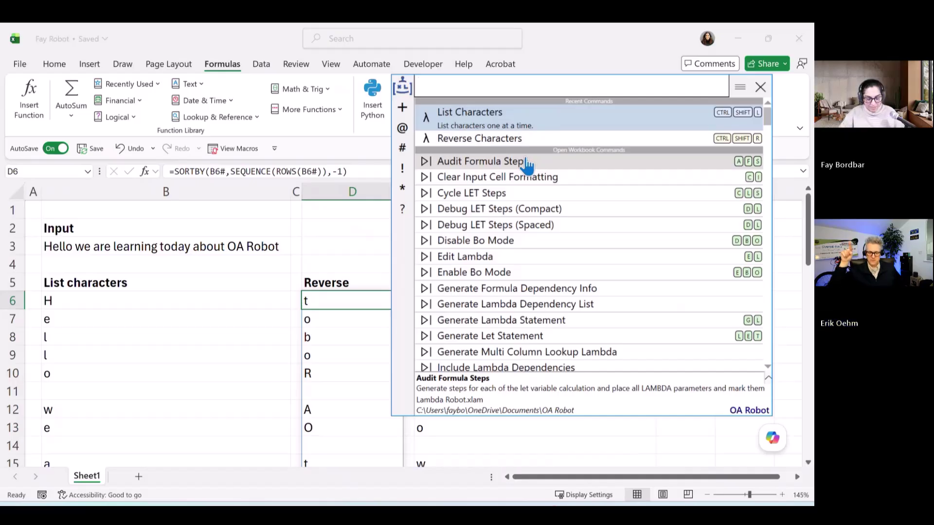
pyautogui.write('cr')
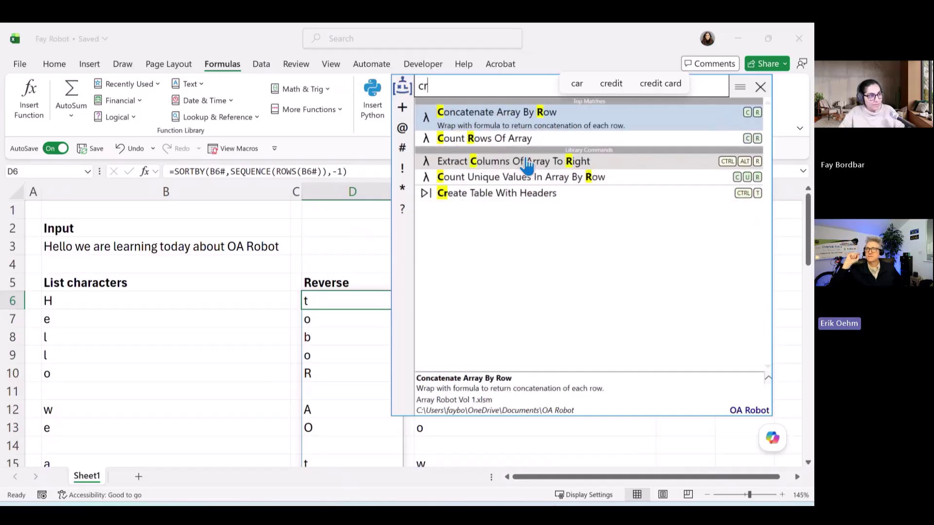
pyautogui.press('BackSpace')
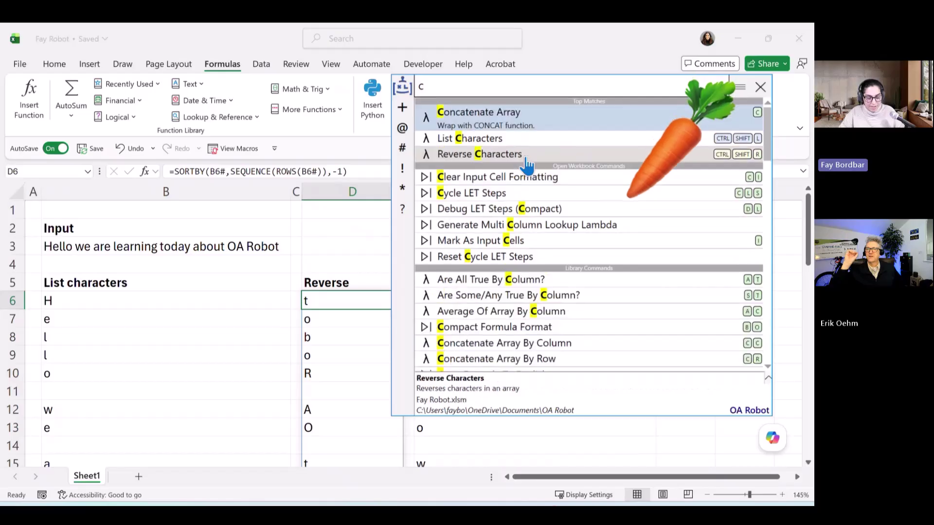
pyautogui.write('ar')
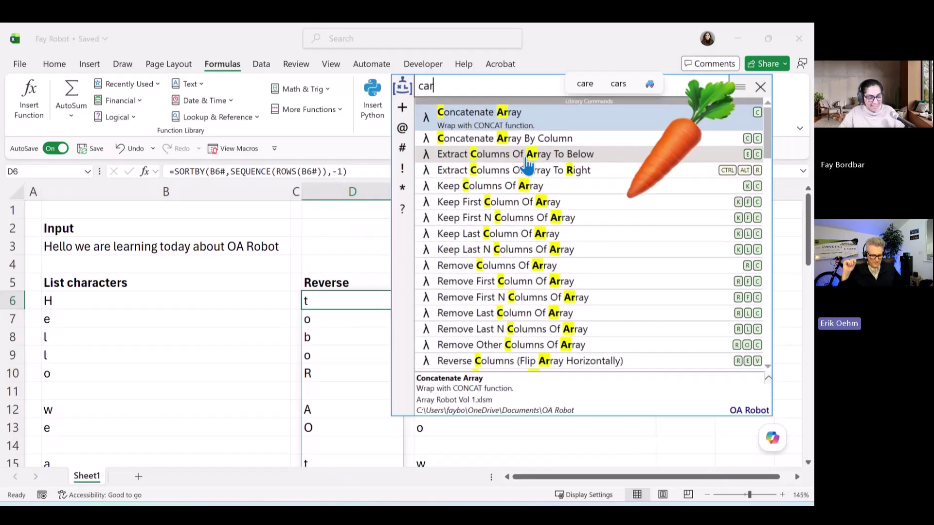
pyautogui.press('BackSpace')
pyautogui.press('BackSpace')
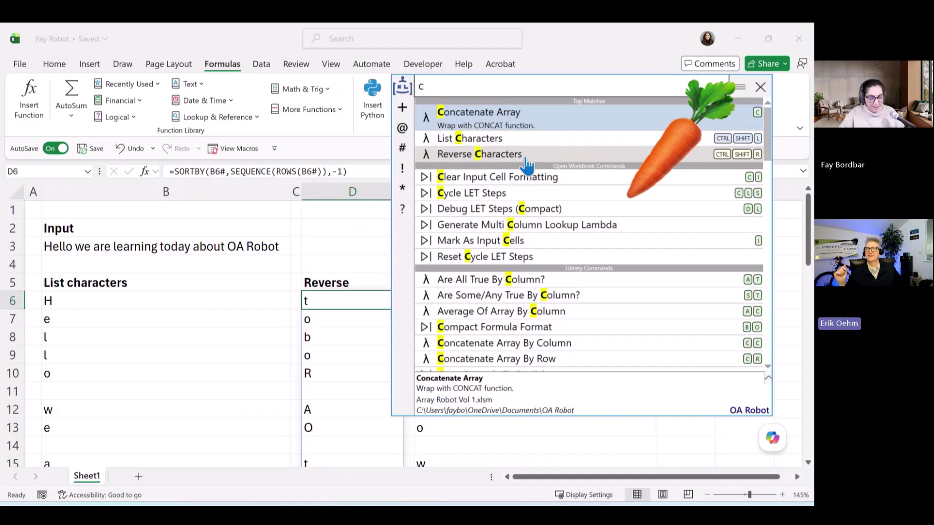
# Filter the palette's commands by shortcut with "^", "^+" and "^+R", and leave the palette
pyautogui.press('BackSpace')
pyautogui.write('^')
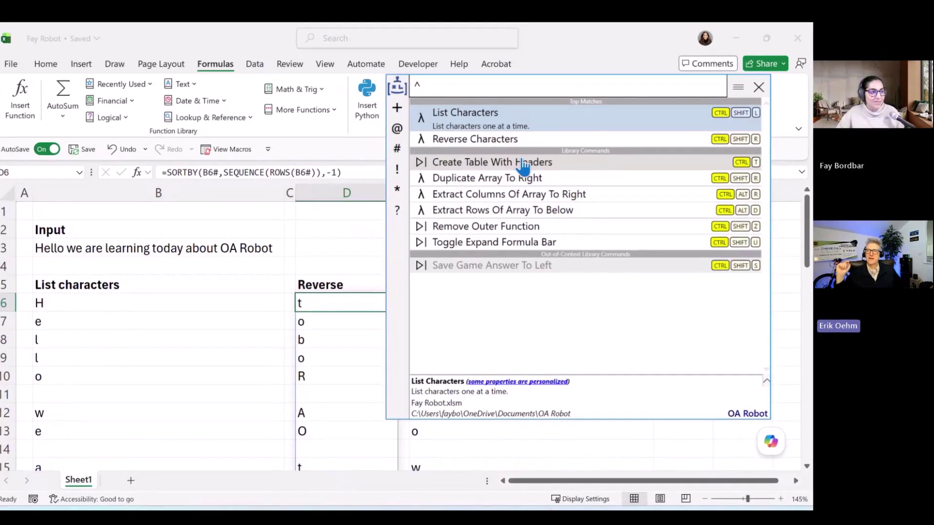
pyautogui.write('+')
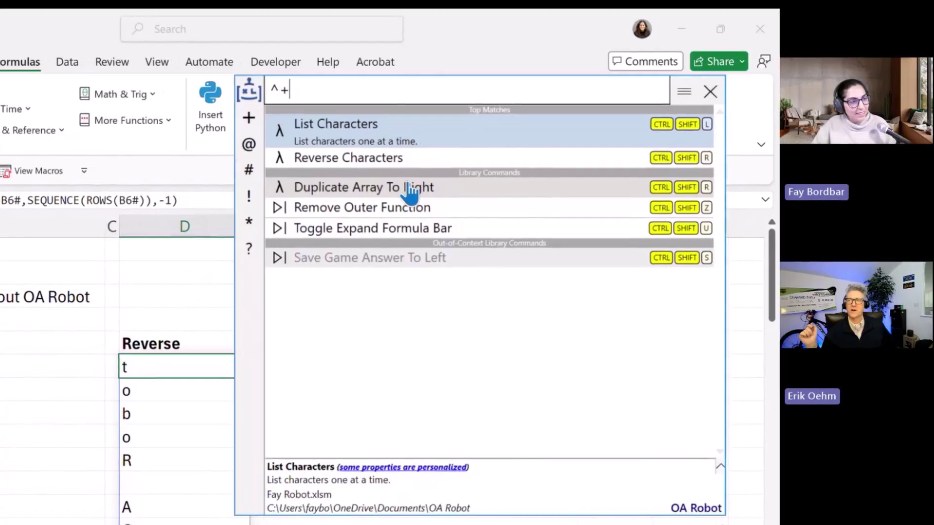
pyautogui.write('R')
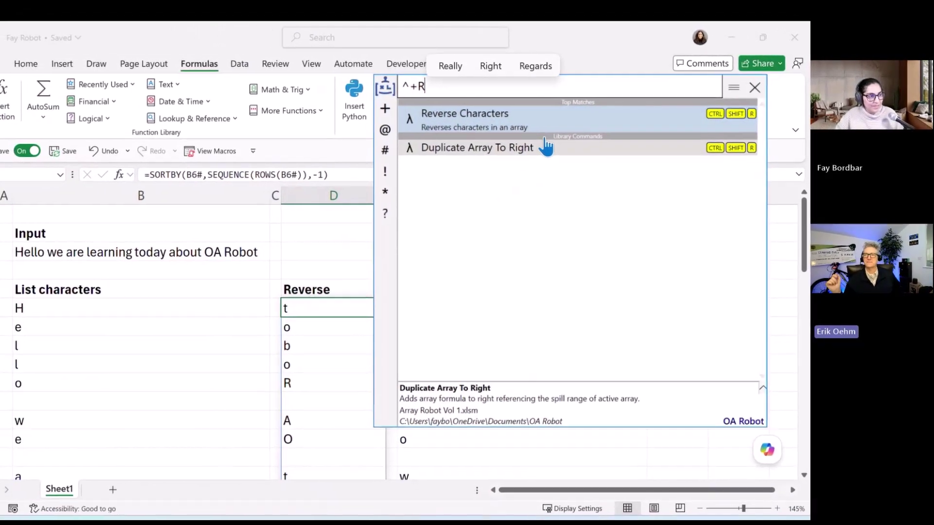
pyautogui.click(304, 256)
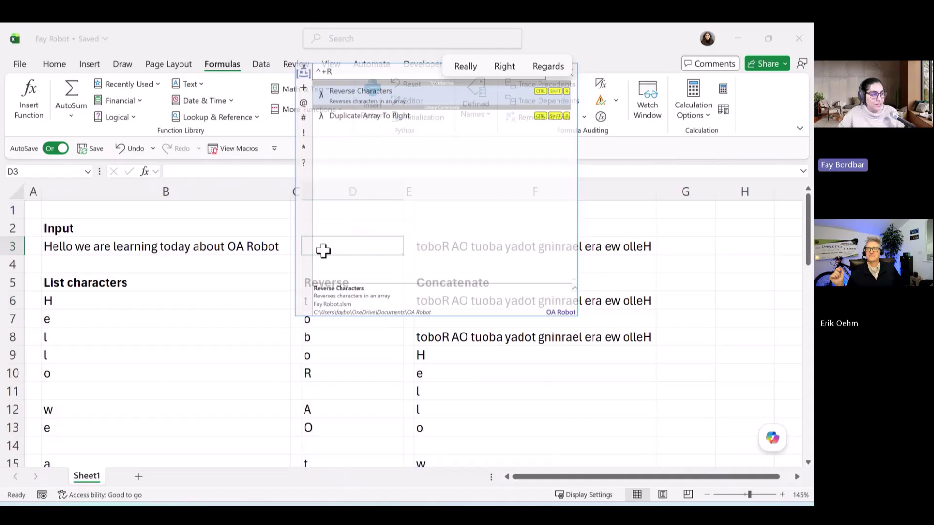
# Replace the content of cell F8 with the formula =B3
pyautogui.click(473, 335)
pyautogui.write('=')
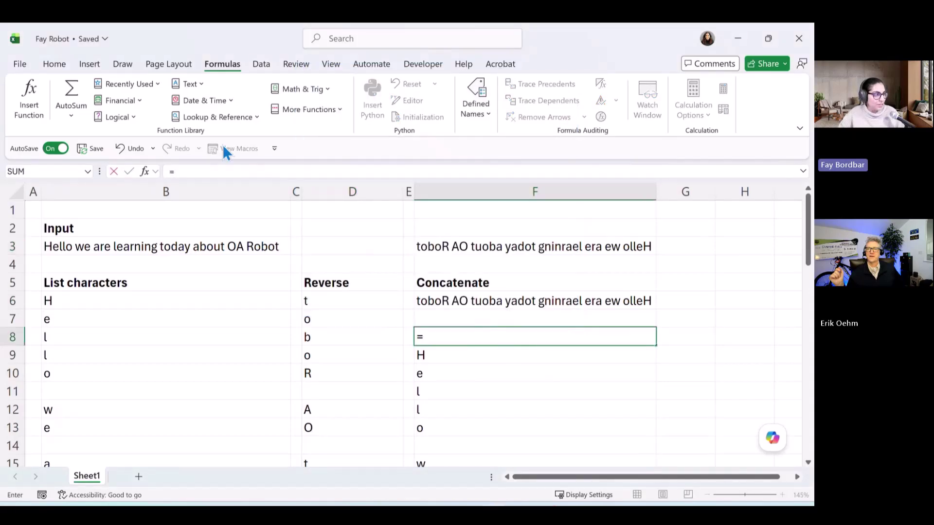
pyautogui.click(139, 245)
pyautogui.press('Return')
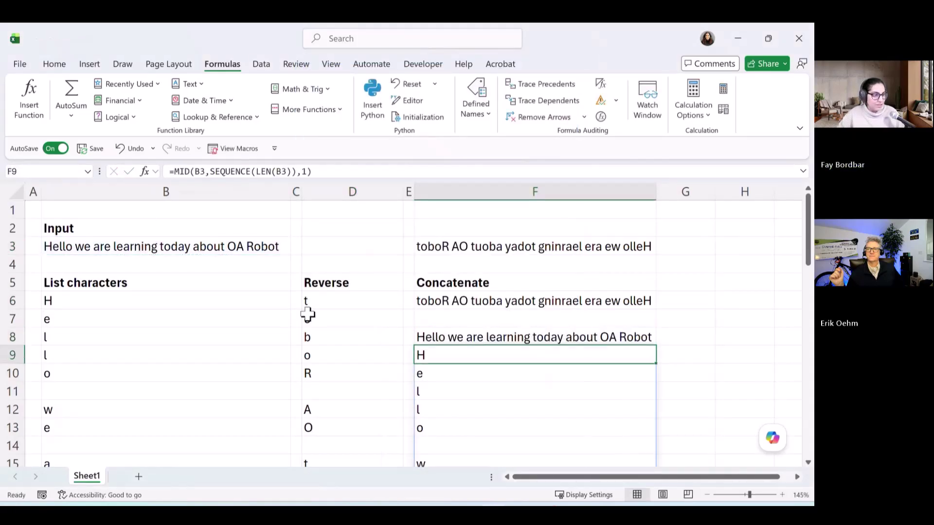
# Delete the spilled character list starting in cell F9 and return to cell F8
pyautogui.hotkey('ctrl', 'shift', 'Down')
pyautogui.press('Delete')
pyautogui.press('Up')
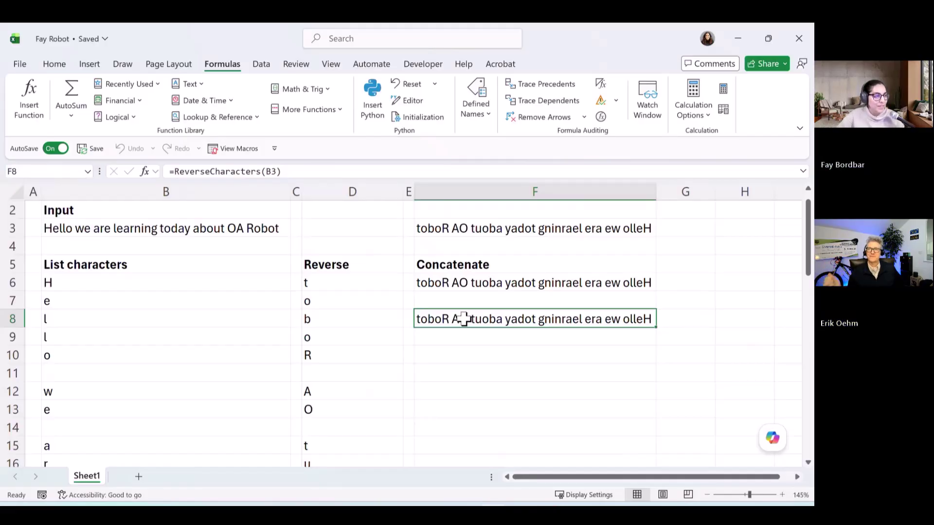
# Go to cell D6, the first cell of the Reverse list
pyautogui.press('Left')
pyautogui.press('Left')
pyautogui.press('Up')
pyautogui.press('Up')
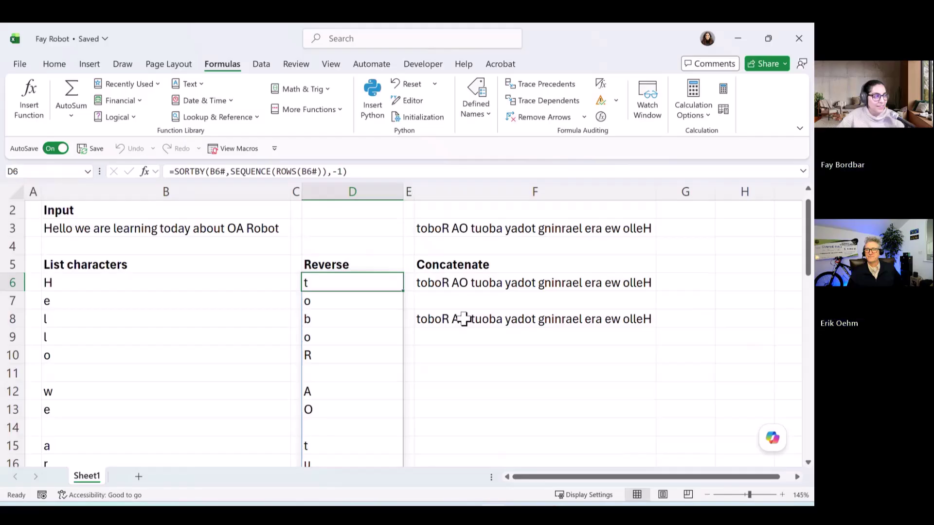